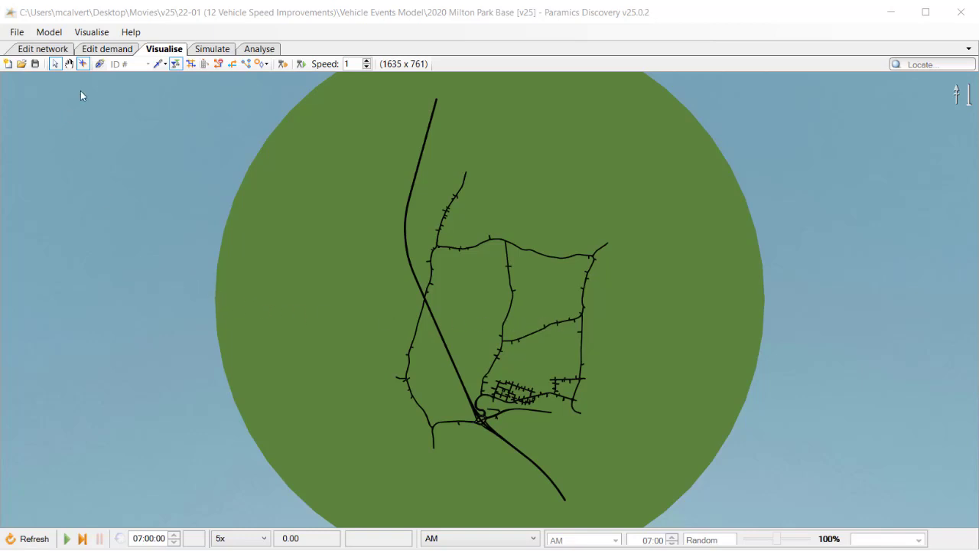
Open the display styles and set the links' outline style to Link Category
{"action": "left_click", "coordinate": [91, 32]}
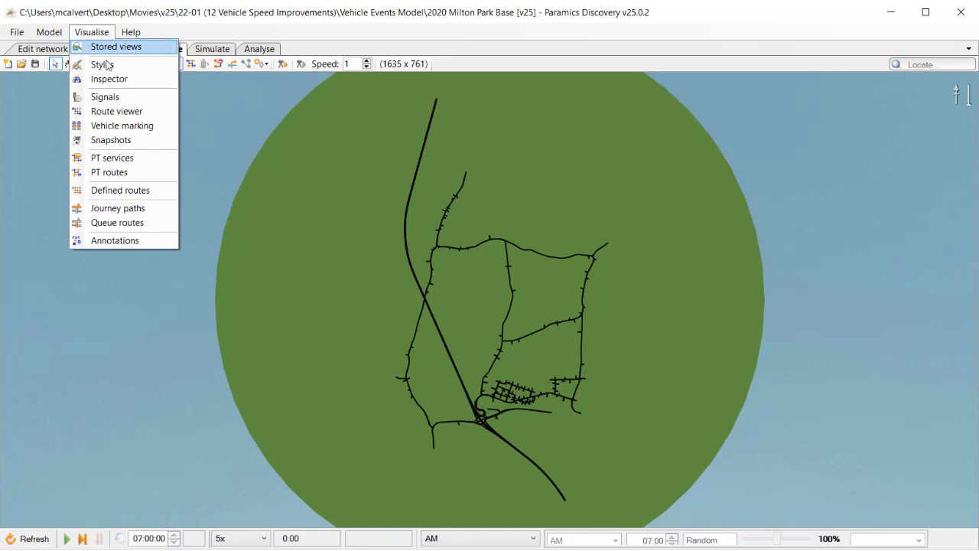
{"action": "left_click", "coordinate": [108, 66]}
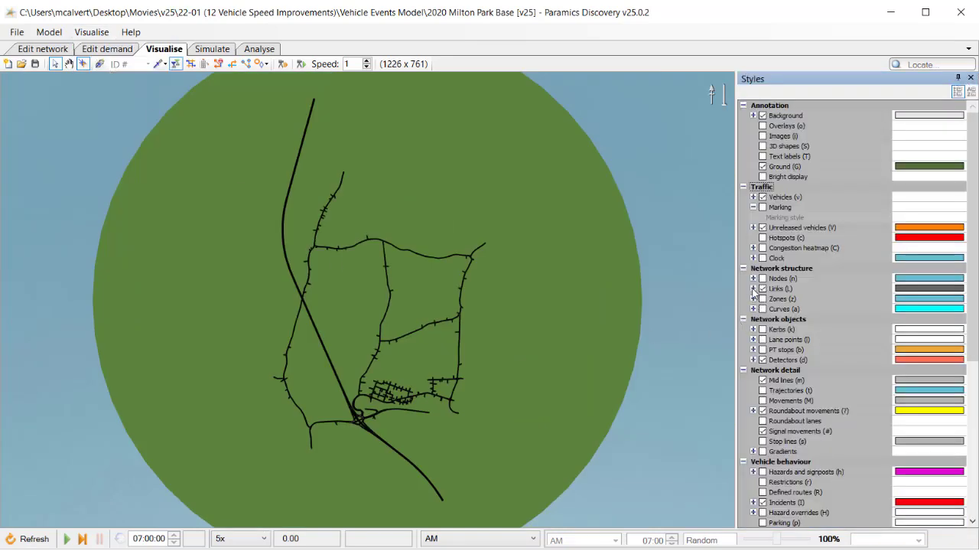
{"action": "left_click", "coordinate": [753, 288]}
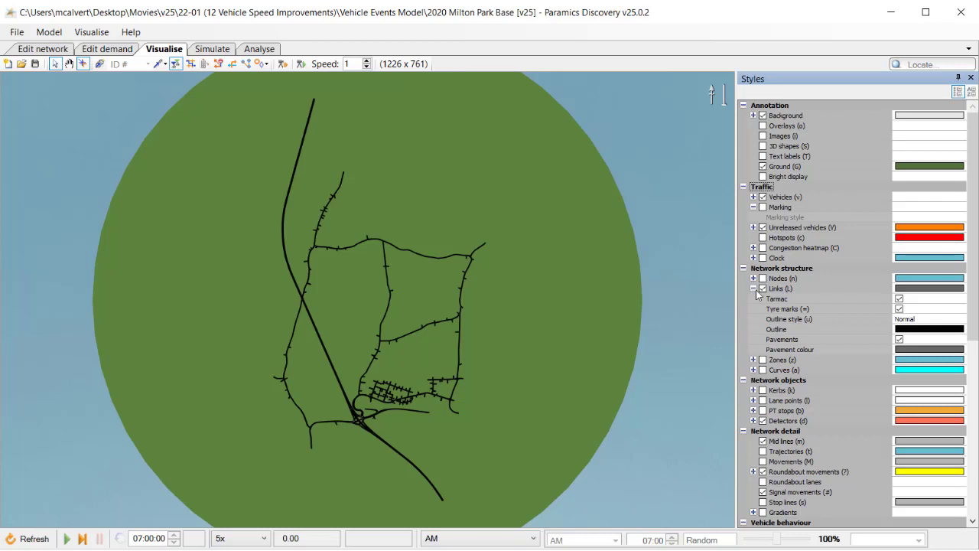
{"action": "left_click", "coordinate": [922, 319]}
{"action": "left_click", "coordinate": [960, 320]}
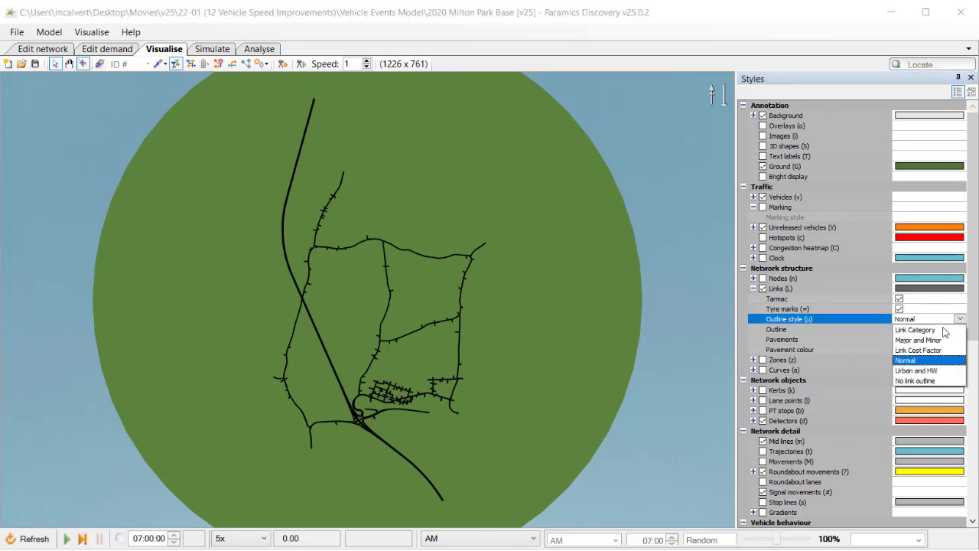
{"action": "left_click", "coordinate": [928, 331]}
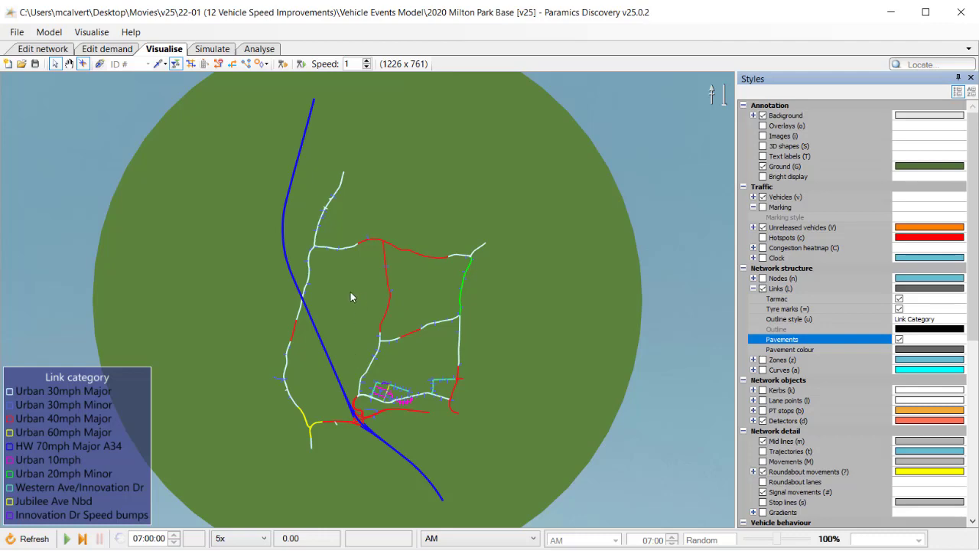
Run the simulation at Max playback speed and pause it at about 07:05 with cars on the northern Urban 30mph Major road
{"action": "scroll", "coordinate": [324, 224], "scroll_direction": "up", "scroll_amount": 5}
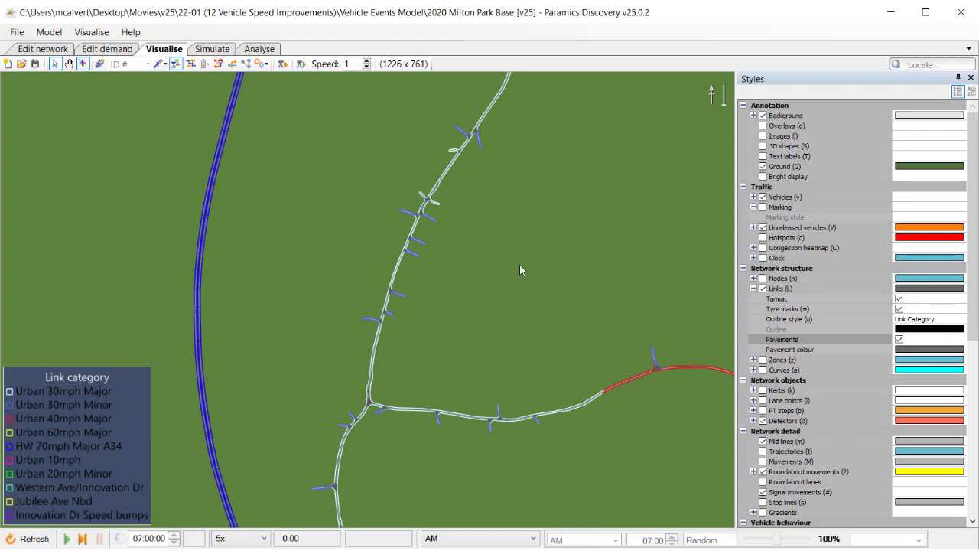
{"action": "left_click_drag", "start_coordinate": [461, 162], "coordinate": [424, 375]}
{"action": "scroll", "coordinate": [448, 265], "scroll_direction": "up", "scroll_amount": 5}
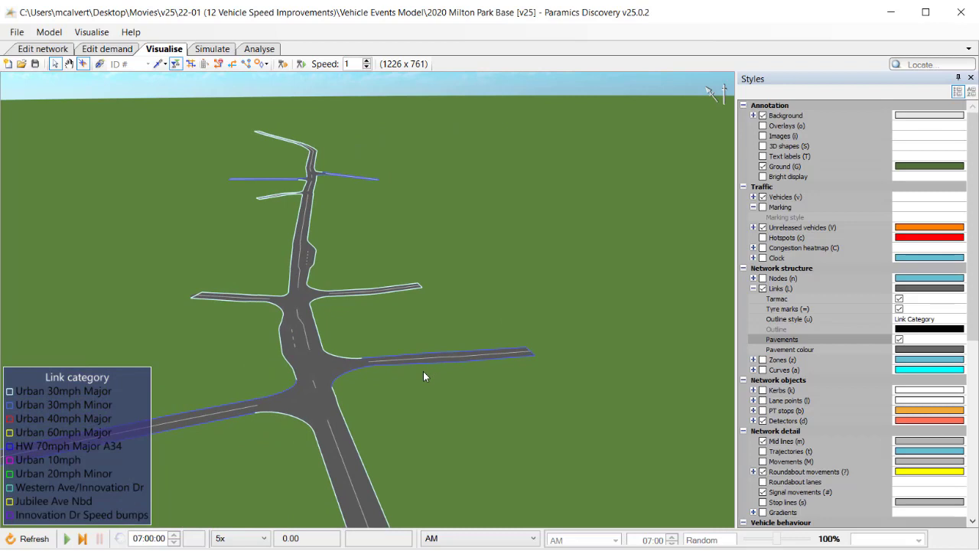
{"action": "key", "text": "space"}
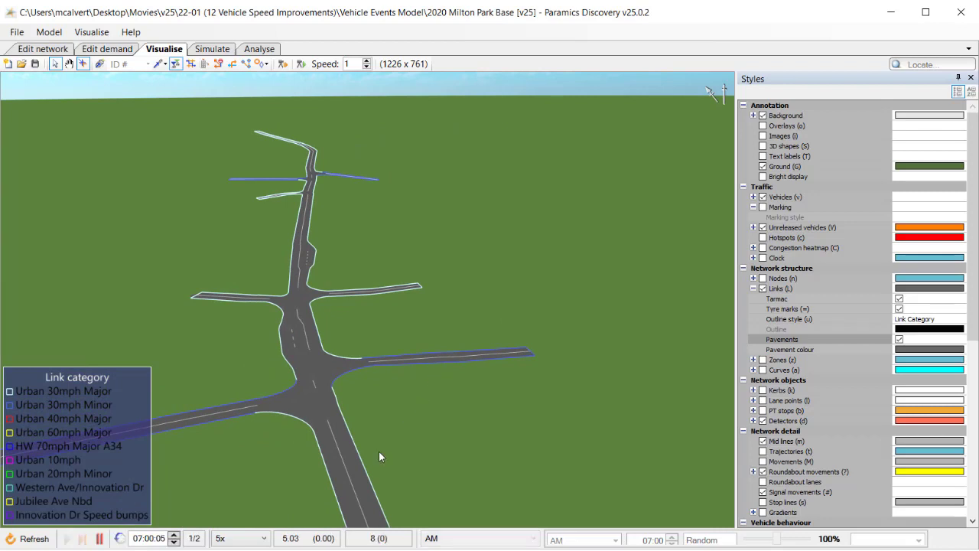
{"action": "left_click", "coordinate": [252, 538]}
{"action": "left_click", "coordinate": [252, 523]}
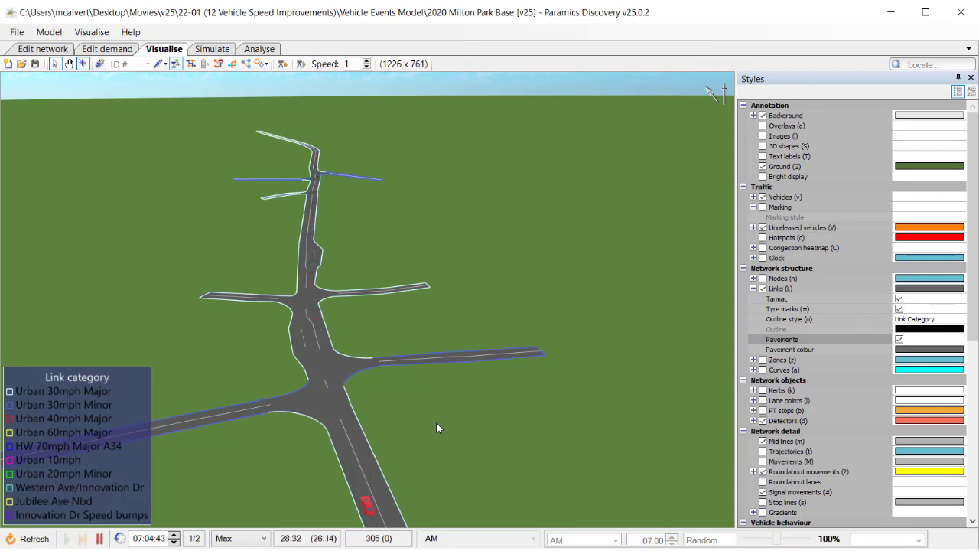
{"action": "key", "text": "space"}
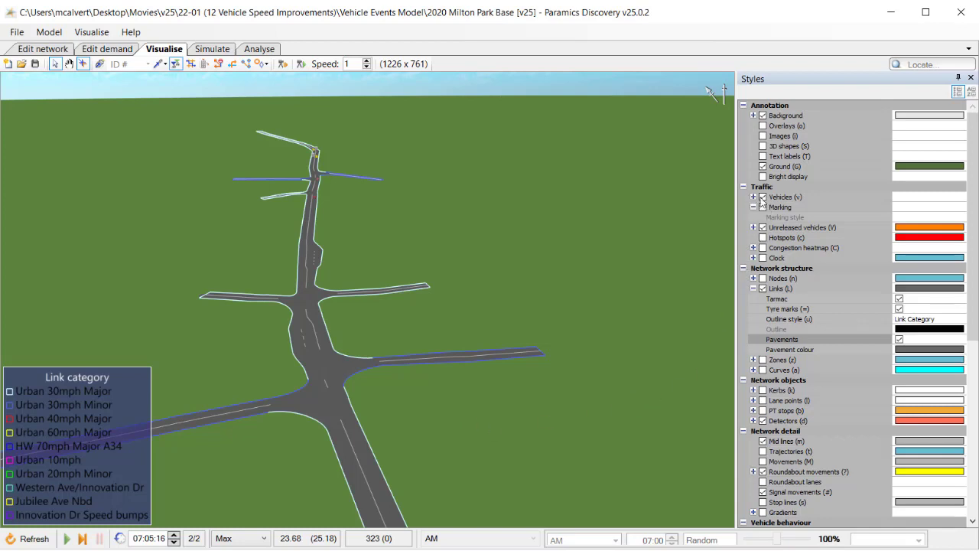
Turn on vehicle marking and set the marking style to Speed
{"action": "left_click", "coordinate": [763, 207]}
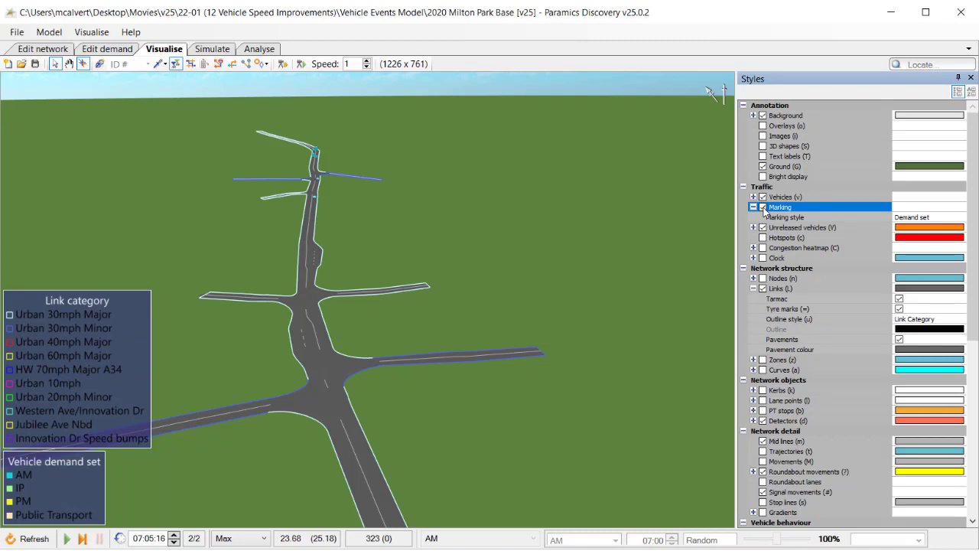
{"action": "left_click", "coordinate": [928, 219]}
{"action": "left_click", "coordinate": [929, 220]}
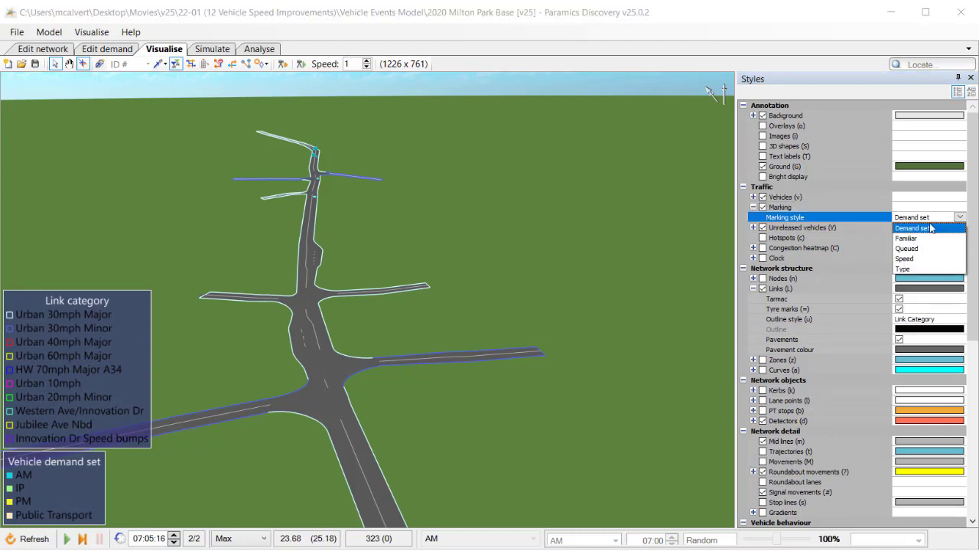
{"action": "left_click", "coordinate": [910, 260]}
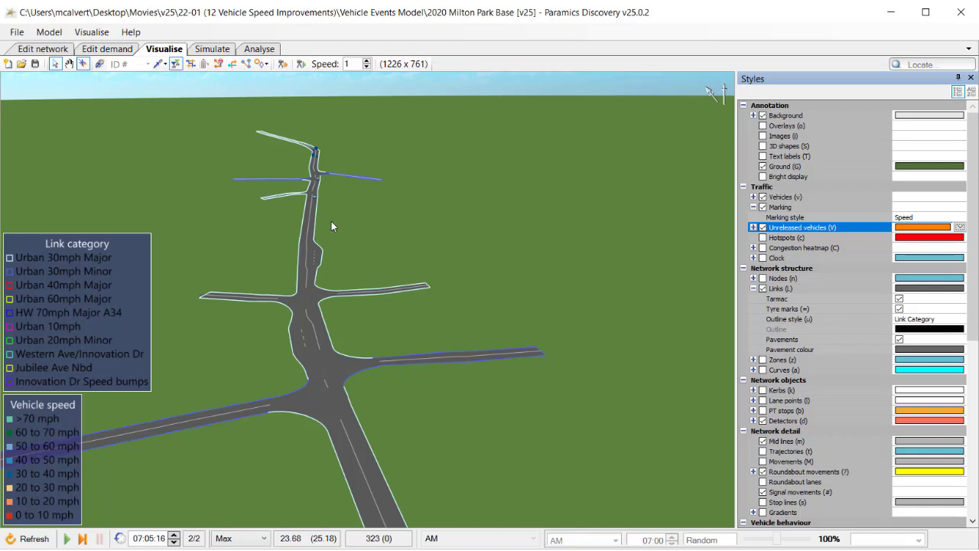
Inspect the speeds of individual cars travelling along the northern Urban 30mph Major road
{"action": "scroll", "coordinate": [332, 222], "scroll_direction": "up", "scroll_amount": 5}
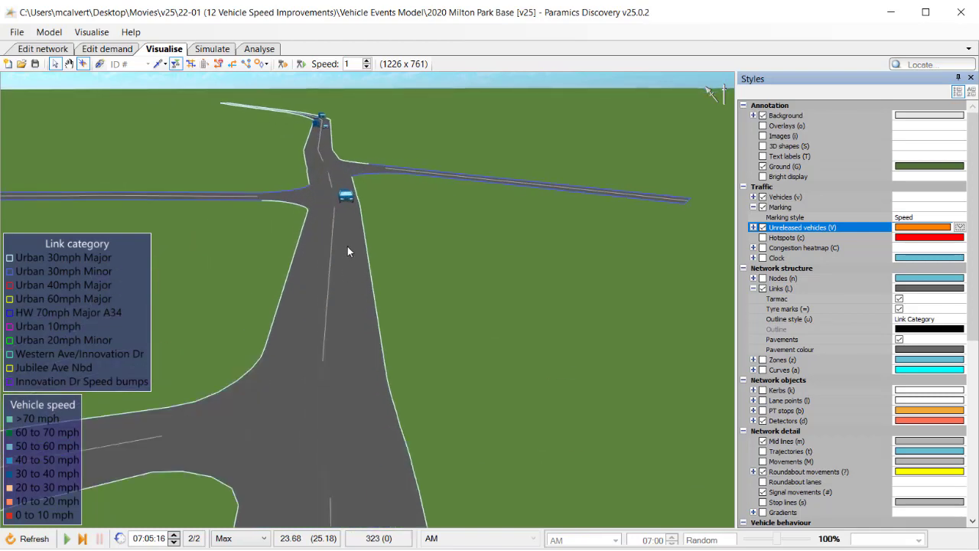
{"action": "left_click_drag", "start_coordinate": [342, 260], "coordinate": [339, 182]}
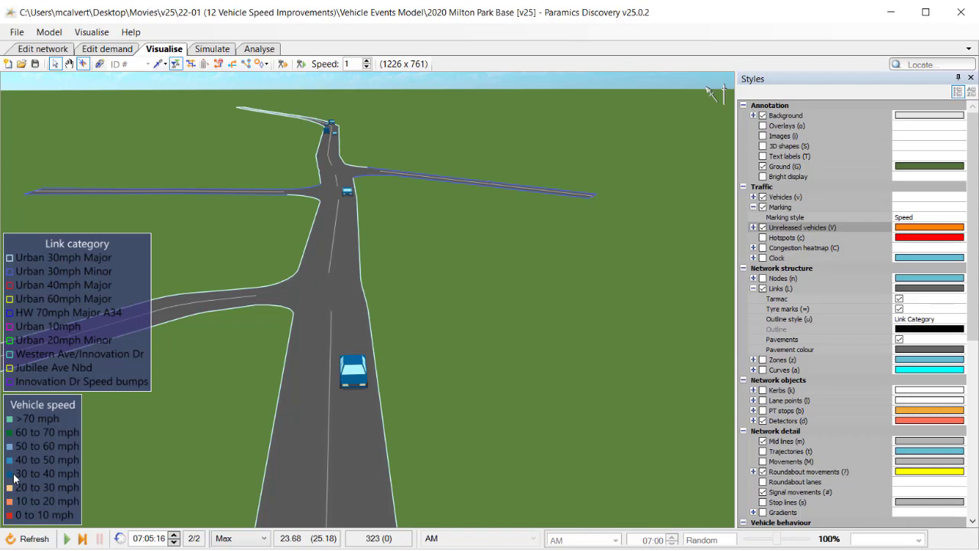
{"action": "mouse_move", "coordinate": [361, 370]}
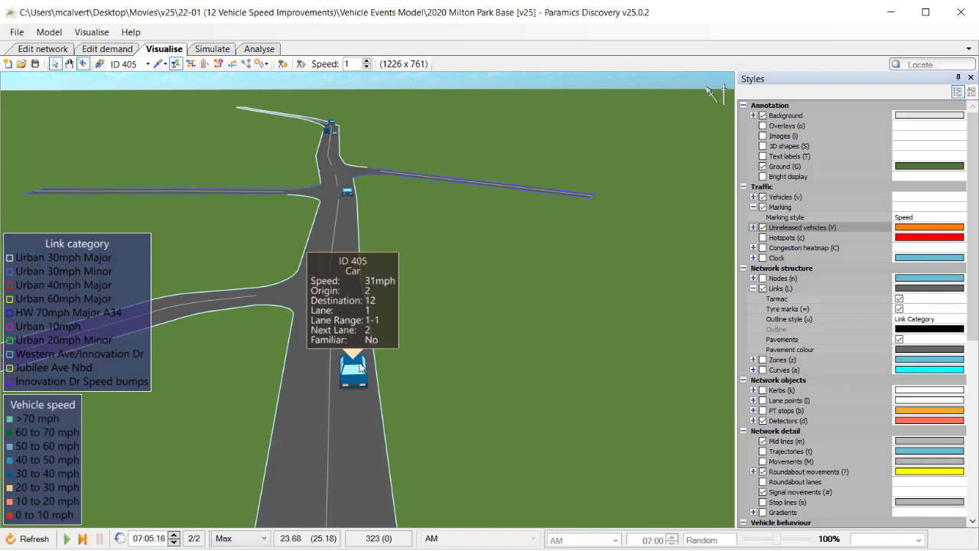
{"action": "left_click", "coordinate": [347, 193]}
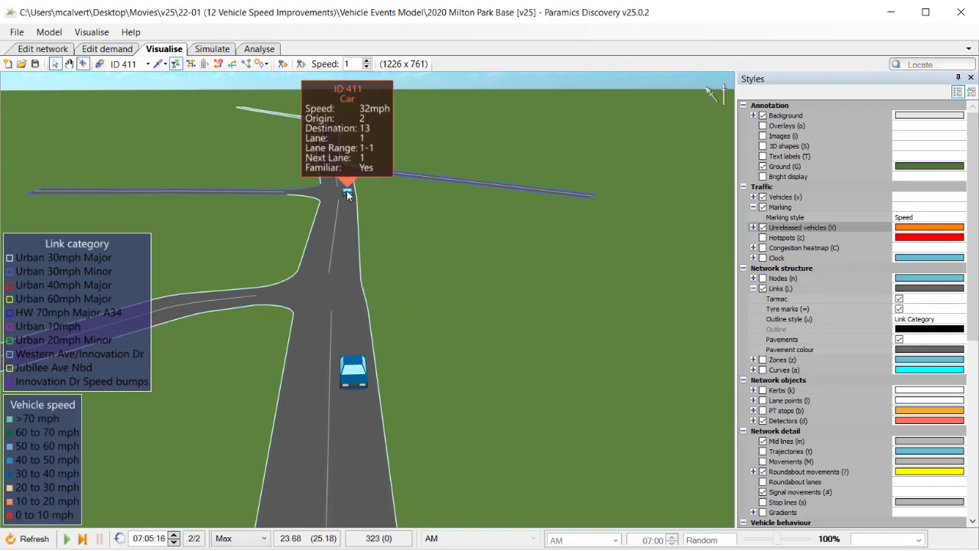
{"action": "left_click_drag", "start_coordinate": [370, 265], "coordinate": [365, 391]}
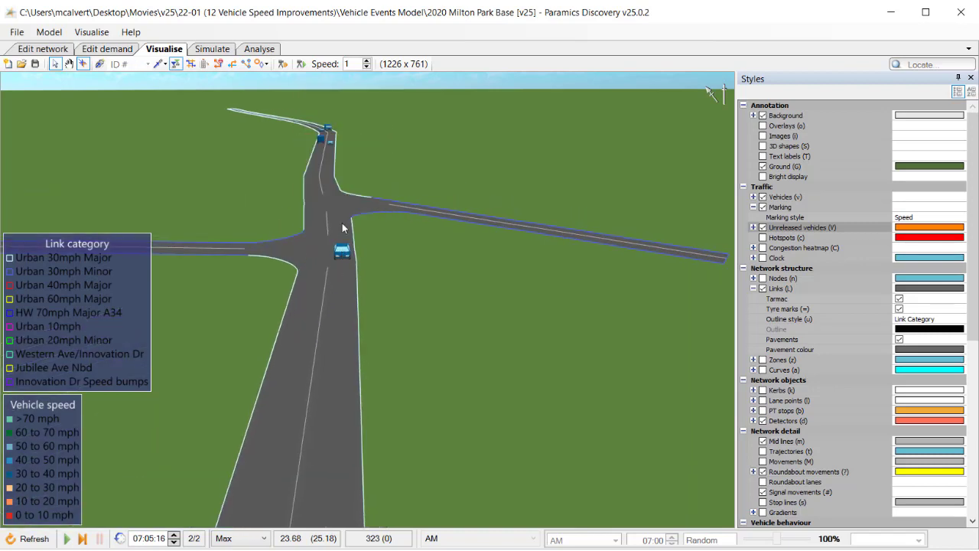
{"action": "mouse_move", "coordinate": [330, 143]}
{"action": "left_click_drag", "start_coordinate": [343, 168], "coordinate": [354, 269]}
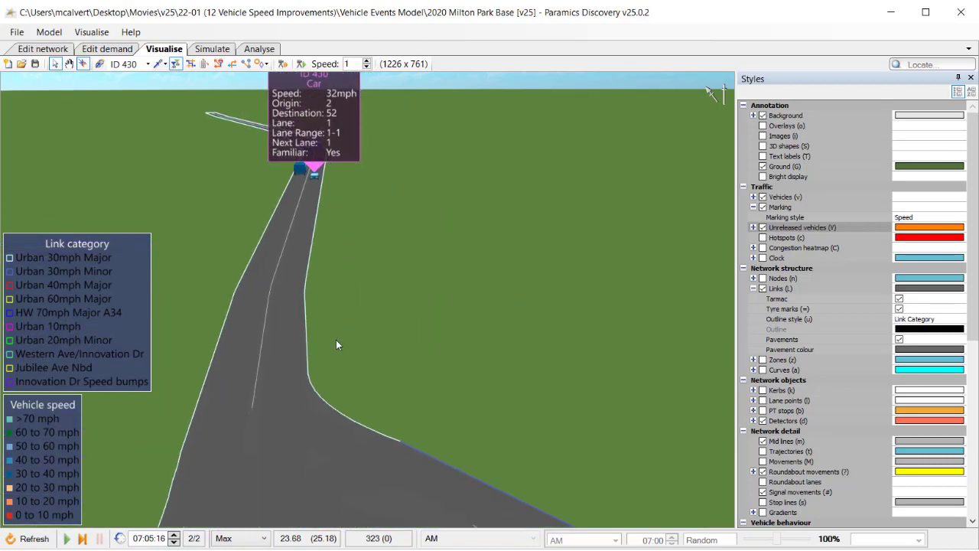
{"action": "left_click_drag", "start_coordinate": [336, 339], "coordinate": [358, 187]}
{"action": "scroll", "coordinate": [359, 189], "scroll_direction": "down", "scroll_amount": 3}
Set the simulation playback speed to 5x and resume the run
{"action": "left_click", "coordinate": [257, 539]}
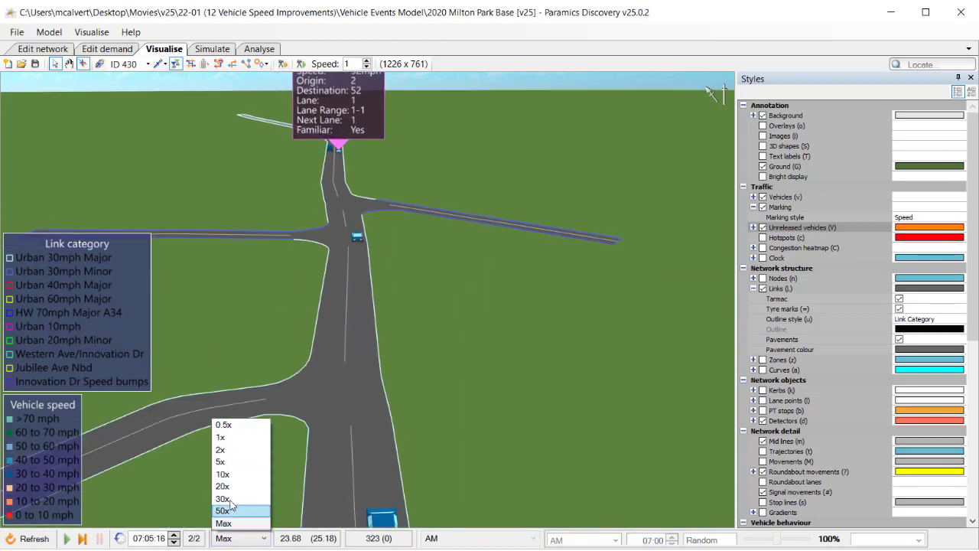
{"action": "left_click", "coordinate": [229, 466]}
{"action": "left_click_drag", "start_coordinate": [427, 318], "coordinate": [471, 330]}
{"action": "key", "text": "space"}
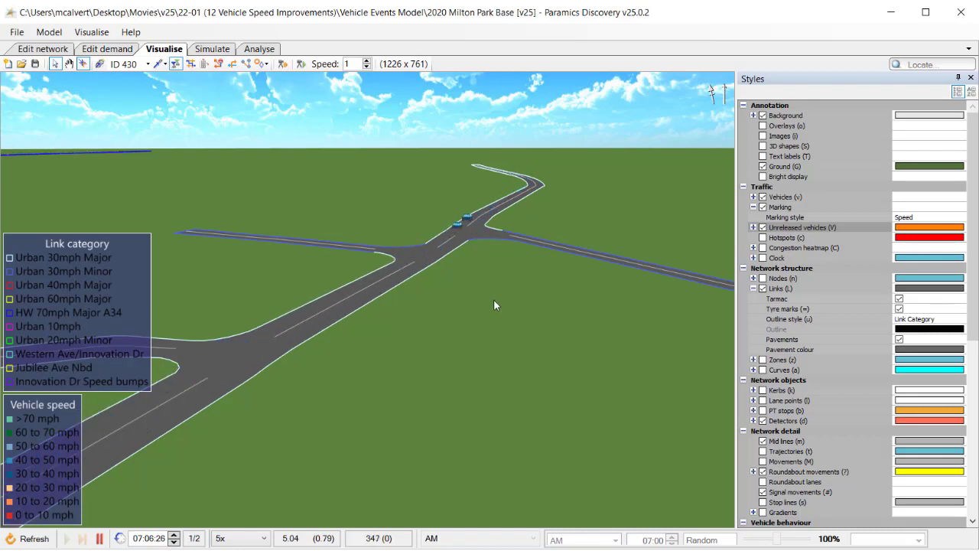
Pause the simulation and inspect the speeds of the two cars near the side-road junction
{"action": "key", "text": "space"}
{"action": "left_click_drag", "start_coordinate": [472, 232], "coordinate": [430, 394]}
{"action": "left_click", "coordinate": [419, 325]}
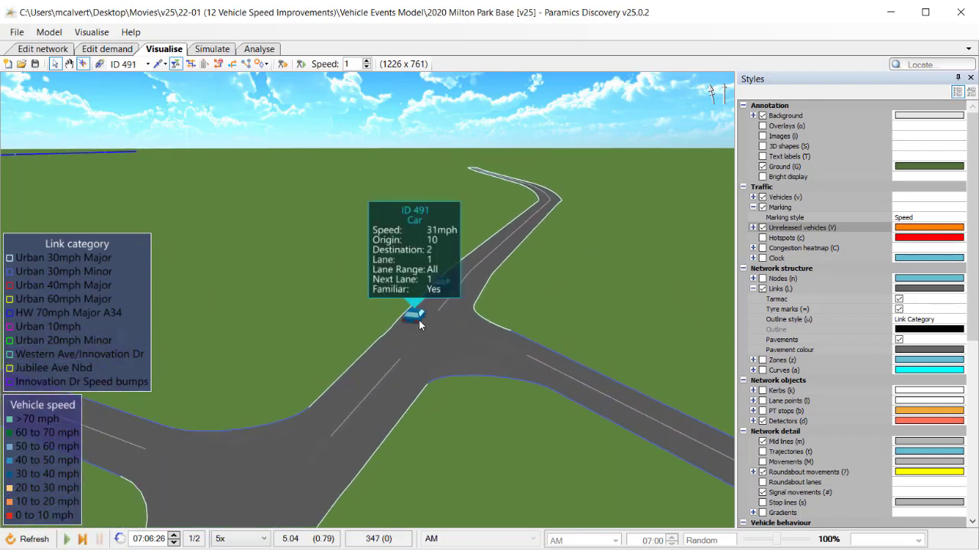
{"action": "mouse_move", "coordinate": [440, 288]}
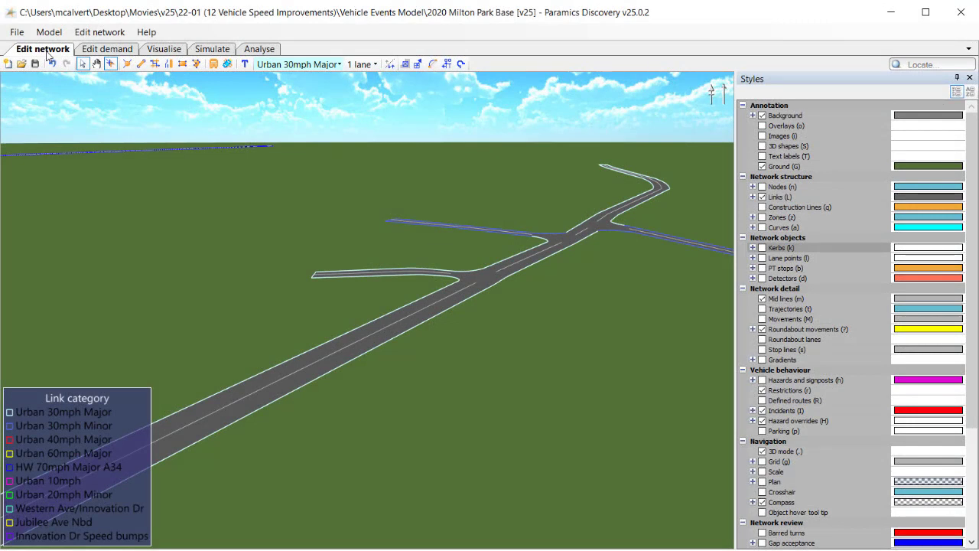
Open the link categories for network editing and enable a custom speed distribution for Urban 30mph Major
{"action": "left_click", "coordinate": [107, 33]}
{"action": "left_click", "coordinate": [132, 152]}
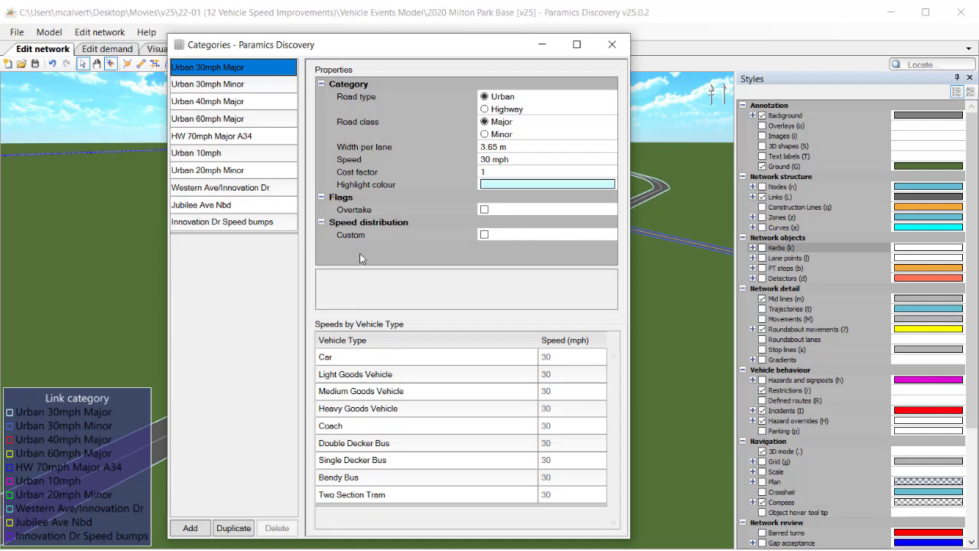
{"action": "left_click", "coordinate": [484, 235]}
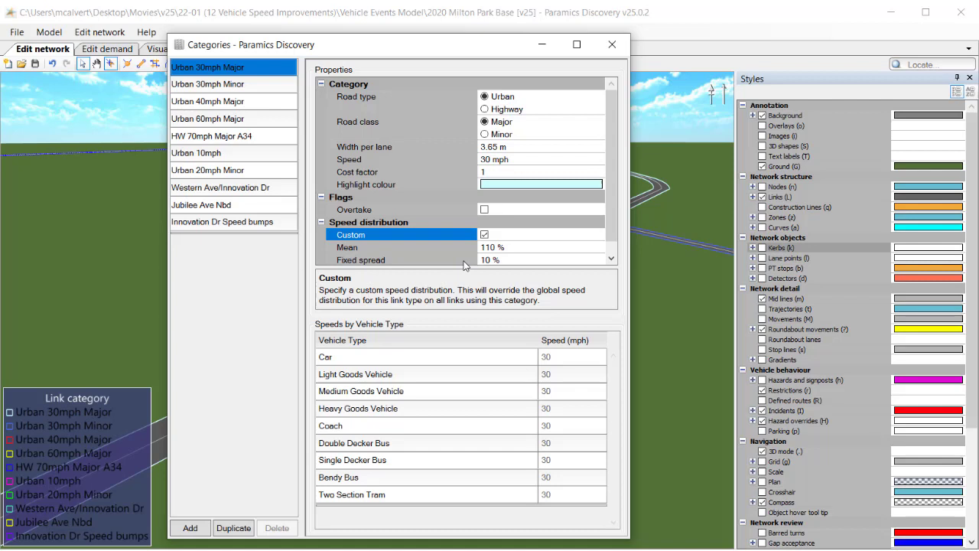
Return to the Visualise mode, minimise the Categories window and resume the simulation
{"action": "left_click", "coordinate": [417, 23]}
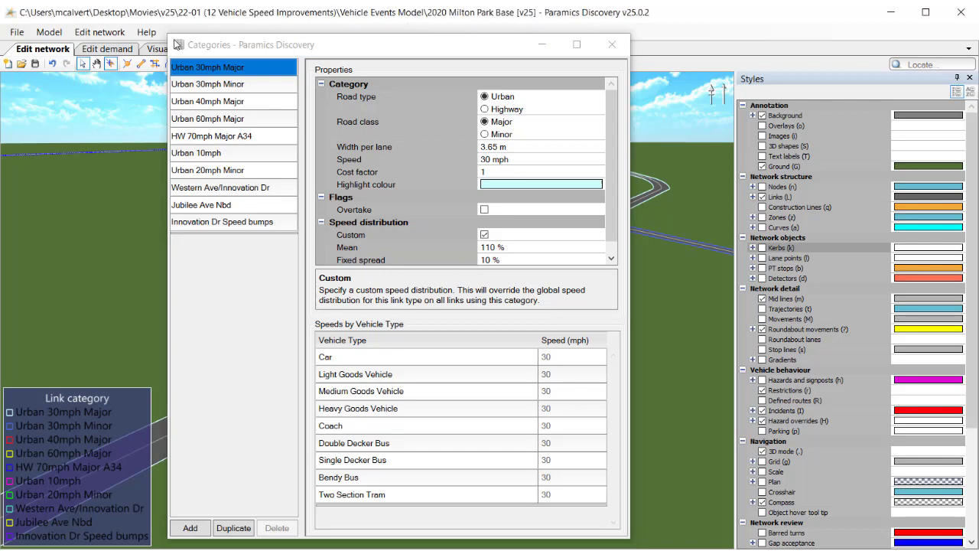
{"action": "left_click", "coordinate": [154, 49]}
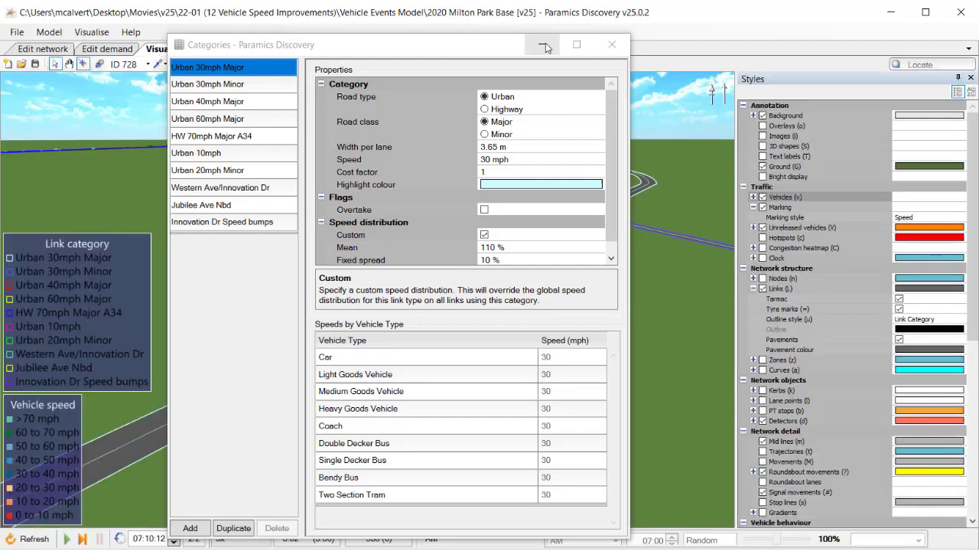
{"action": "left_click", "coordinate": [542, 44]}
{"action": "left_click_drag", "start_coordinate": [493, 330], "coordinate": [487, 329]}
{"action": "key", "text": "space"}
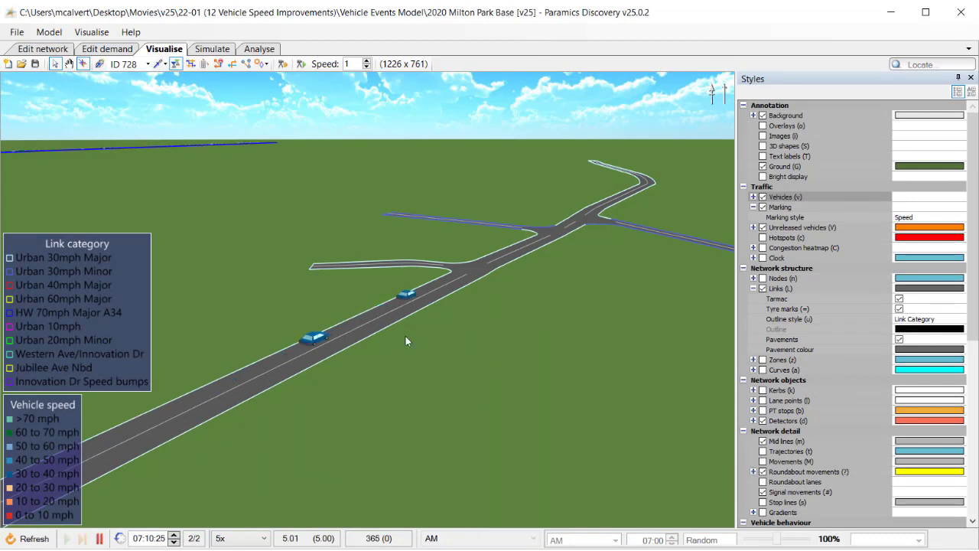
Pause the run at two moments and check the speeds of cars under the custom Urban 30mph Major speed distribution
{"action": "key", "text": "space"}
{"action": "mouse_move", "coordinate": [407, 294]}
{"action": "mouse_move", "coordinate": [319, 340]}
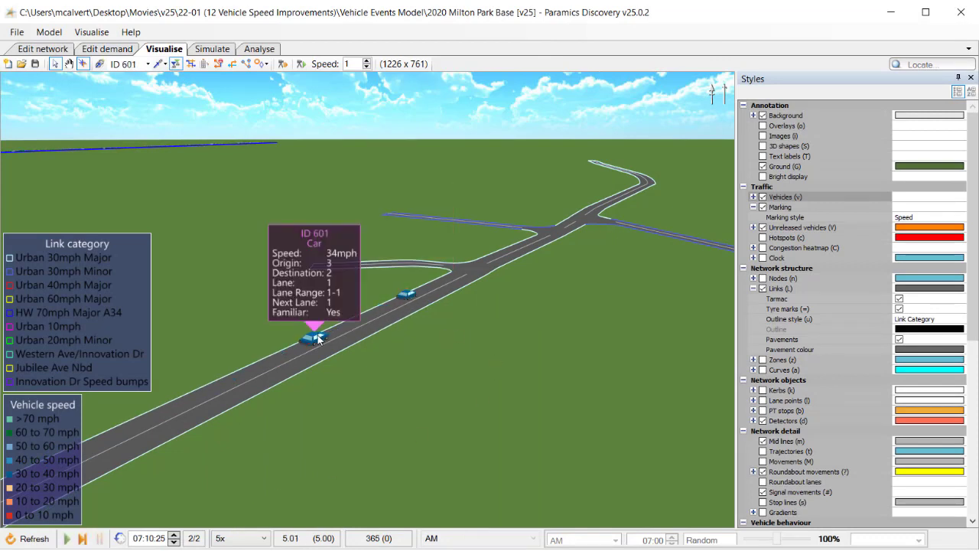
{"action": "key", "text": "space"}
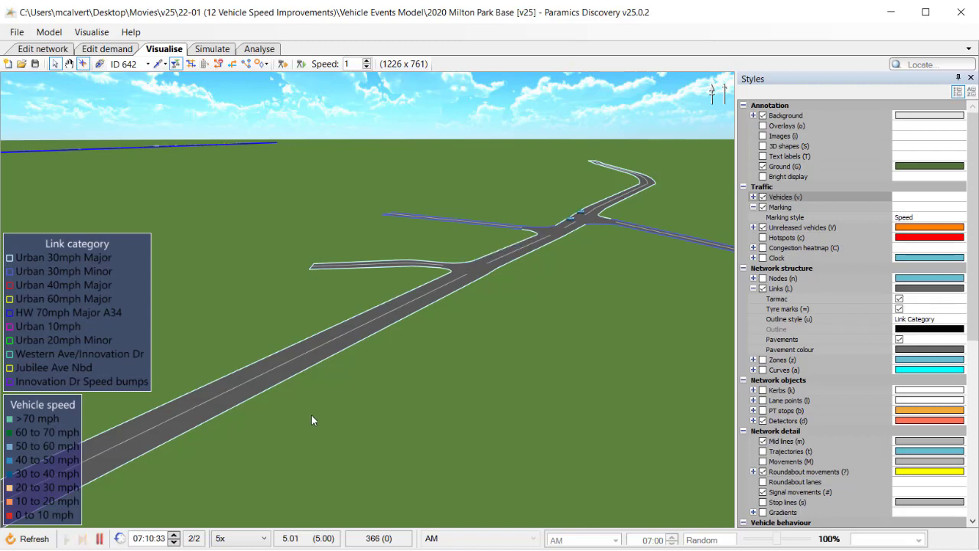
{"action": "left_click_drag", "start_coordinate": [298, 420], "coordinate": [444, 372]}
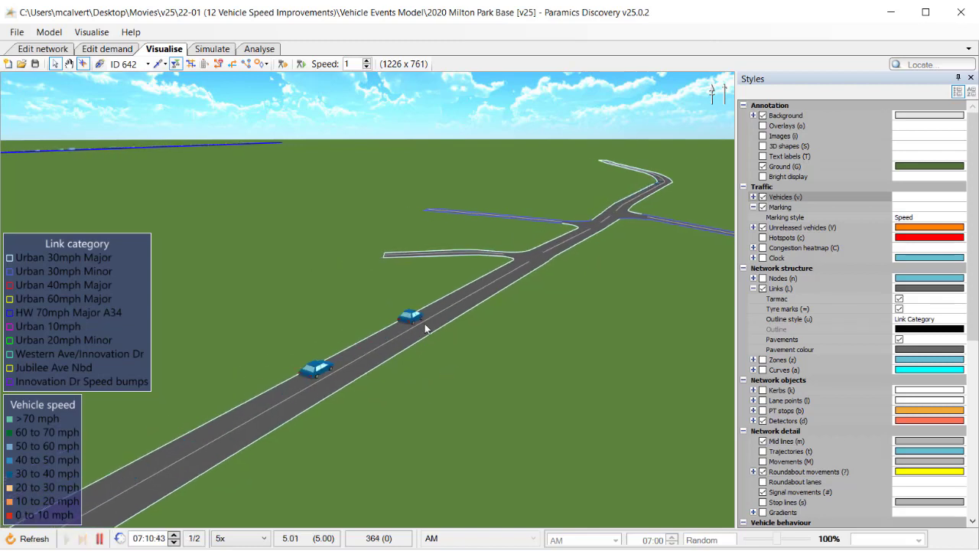
{"action": "mouse_move", "coordinate": [410, 320]}
{"action": "key", "text": "space"}
{"action": "mouse_move", "coordinate": [322, 369]}
Reopen the link categories in network editing and select the Speed distribution section of Urban 30mph Major
{"action": "left_click", "coordinate": [43, 48]}
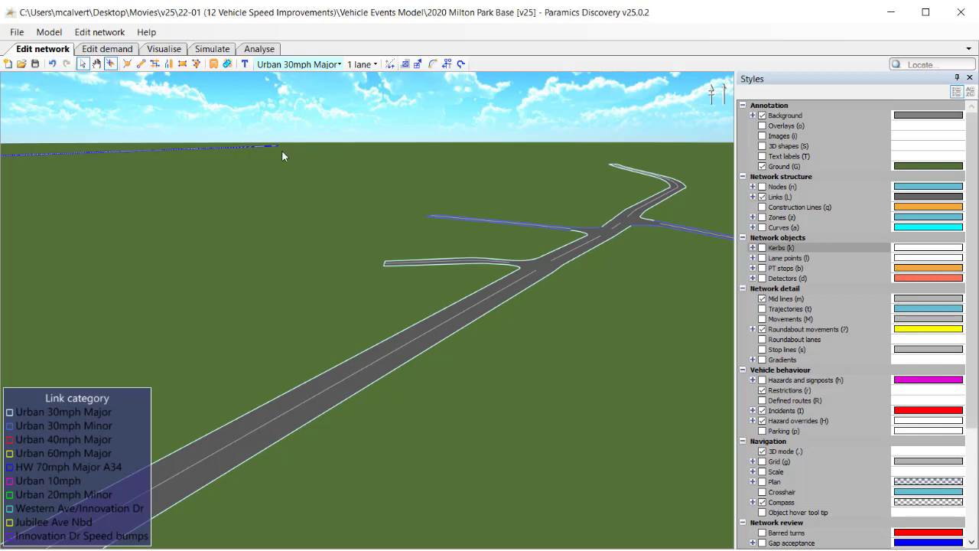
{"action": "left_click", "coordinate": [100, 32]}
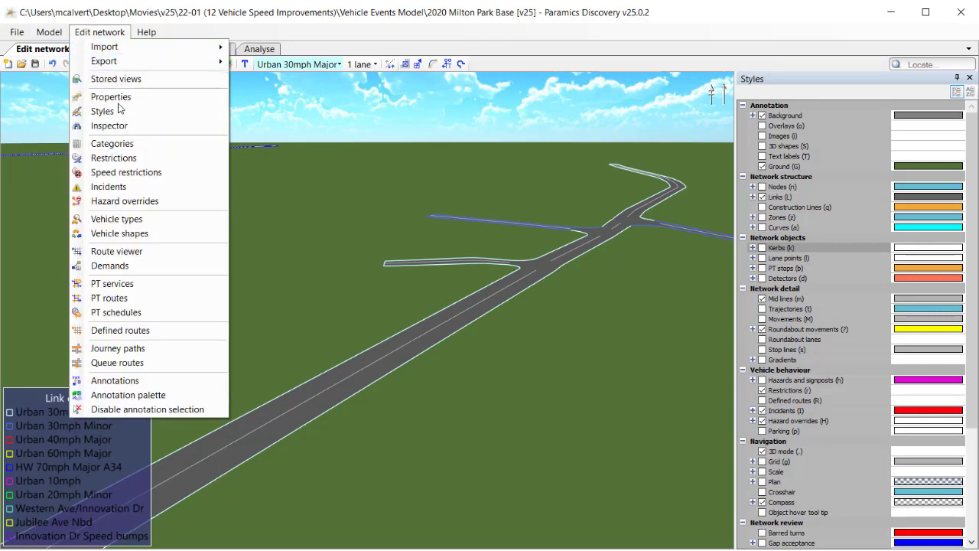
{"action": "left_click", "coordinate": [112, 144]}
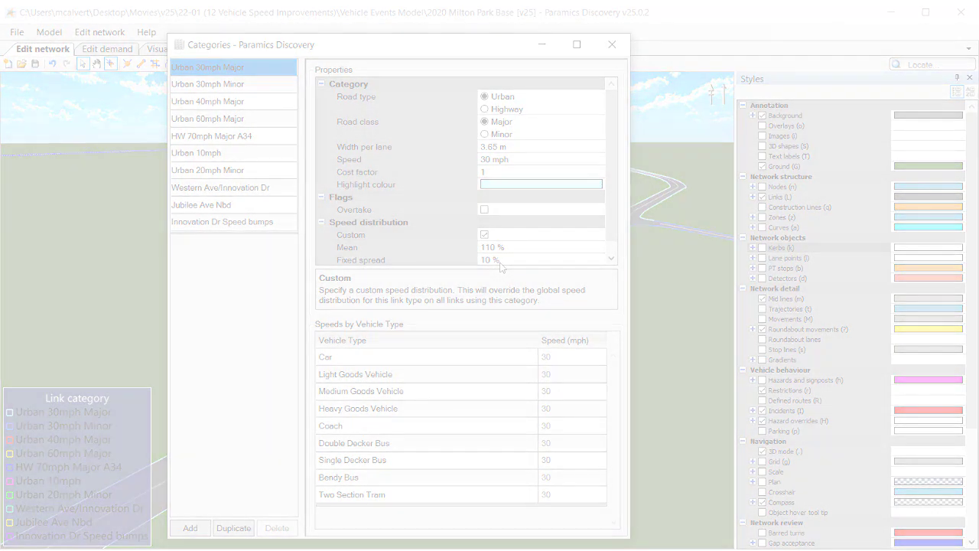
{"action": "left_click", "coordinate": [508, 228]}
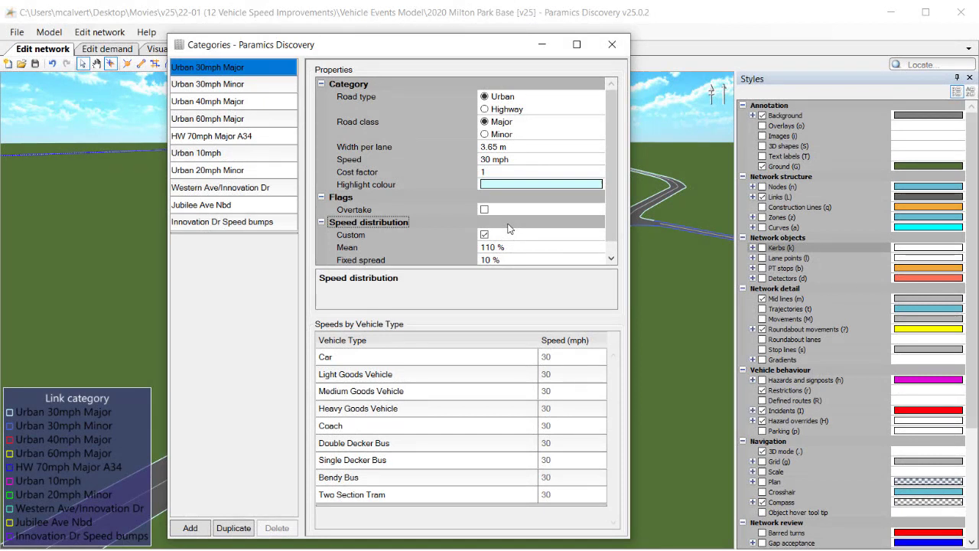
Set the custom speed distribution of Urban 30mph Major to a 67% mean and a 25% fixed spread, and close the Categories window
{"action": "left_click", "coordinate": [489, 248]}
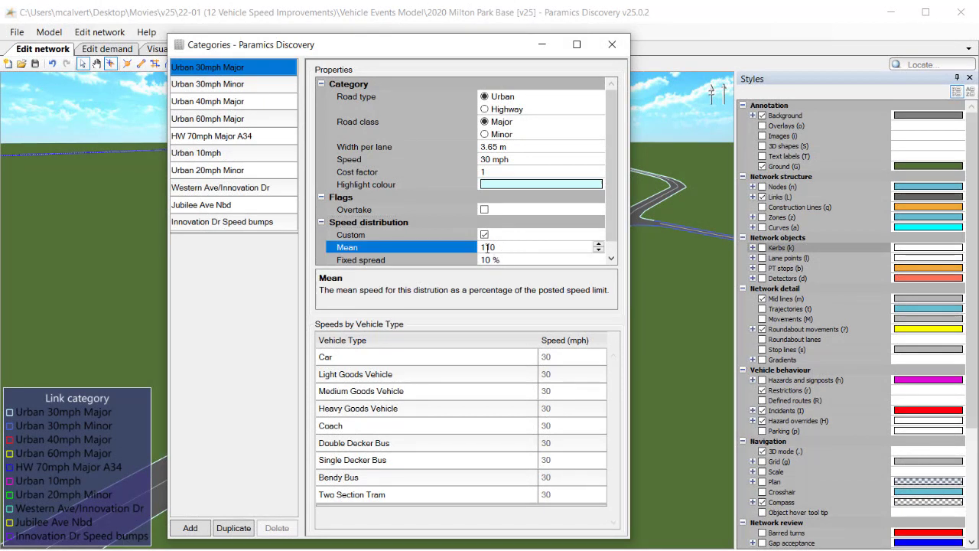
{"action": "double_click", "coordinate": [488, 248]}
{"action": "type", "text": "67"}
{"action": "left_click", "coordinate": [503, 260]}
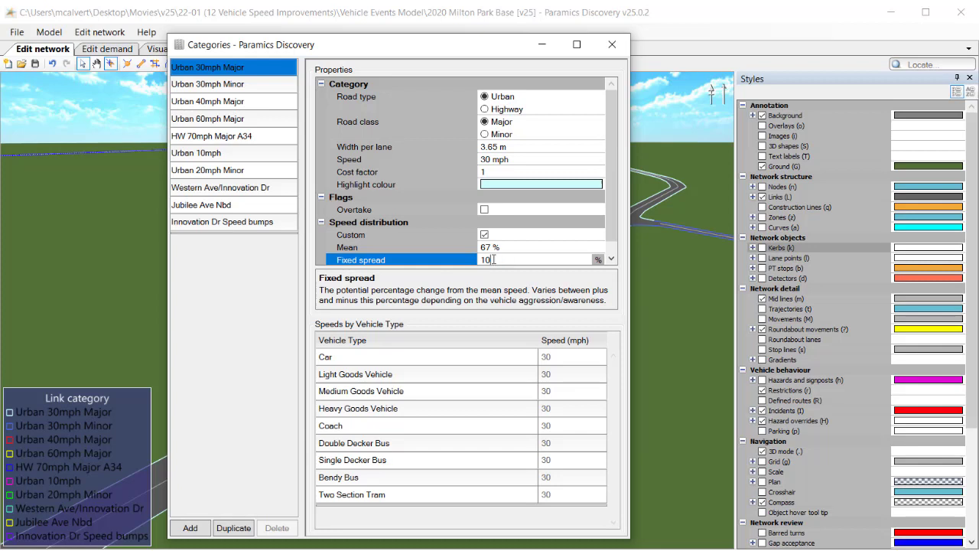
{"action": "left_click_drag", "start_coordinate": [495, 260], "coordinate": [484, 260]}
{"action": "type", "text": "25"}
{"action": "left_click", "coordinate": [526, 249]}
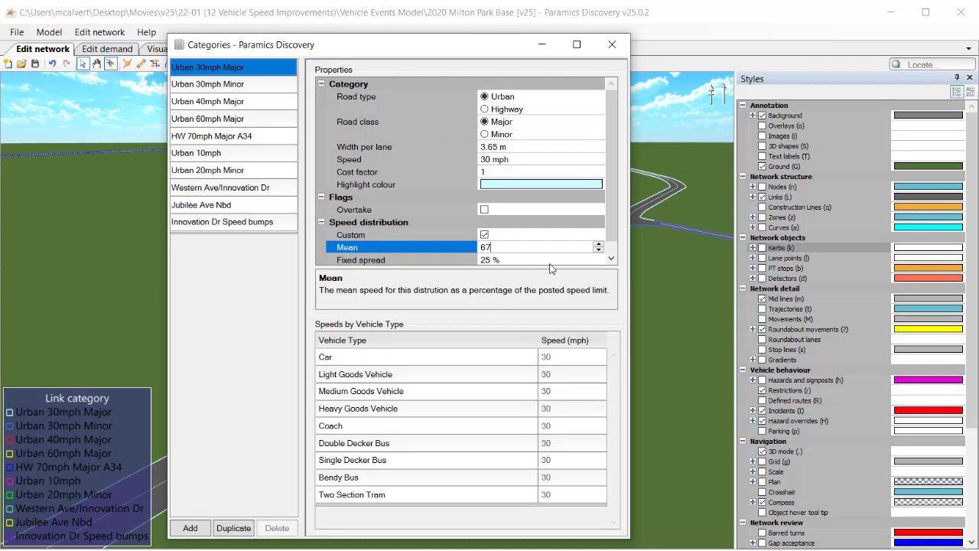
{"action": "left_click", "coordinate": [612, 44]}
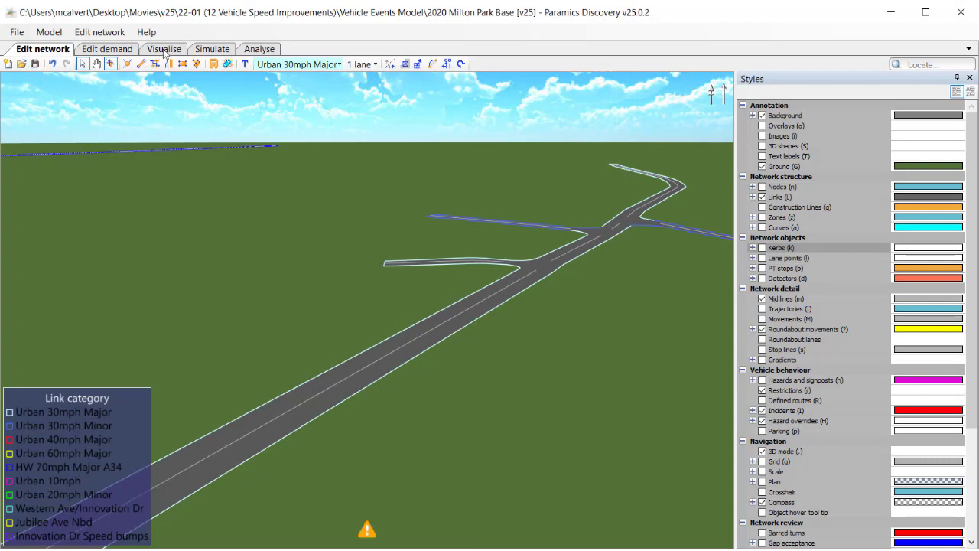
Return to the Visualise mode, refresh the simulation, and run it at Max speed before slowing it to 10x
{"action": "left_click", "coordinate": [162, 51]}
{"action": "left_click", "coordinate": [28, 539]}
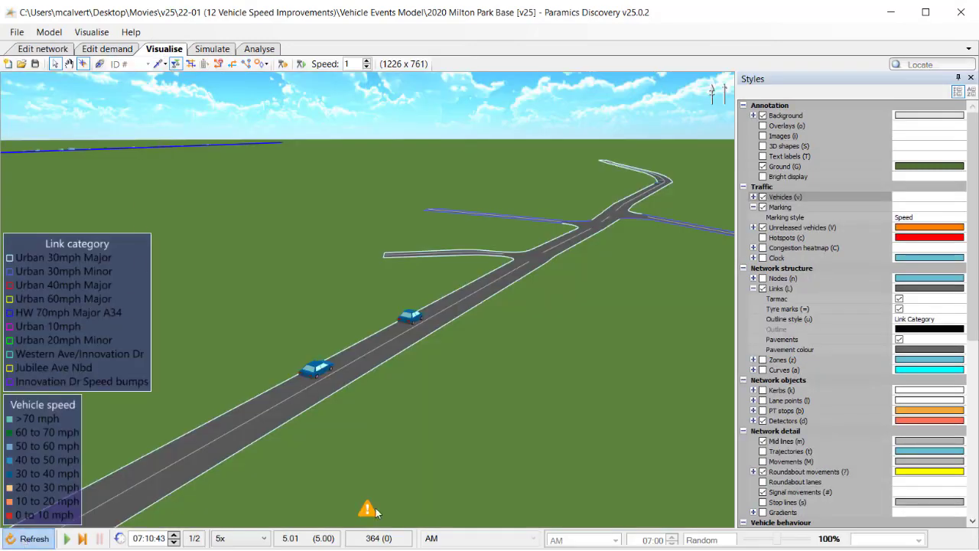
{"action": "left_click", "coordinate": [243, 538]}
{"action": "left_click", "coordinate": [224, 523]}
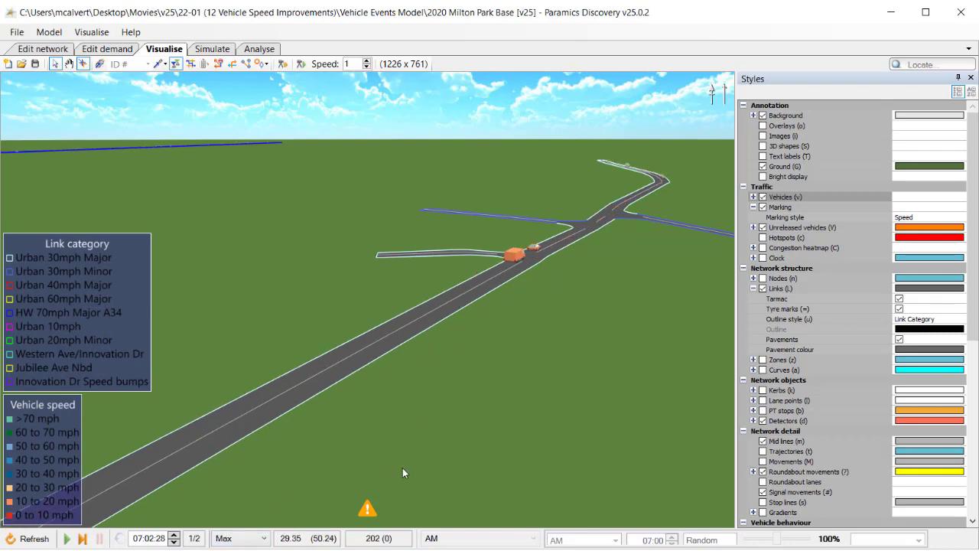
{"action": "left_click", "coordinate": [248, 538]}
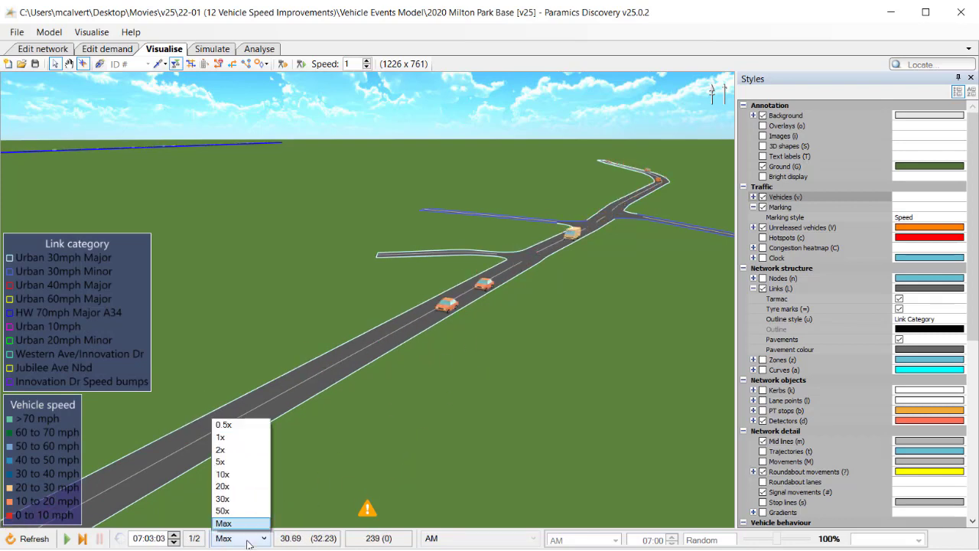
{"action": "left_click", "coordinate": [229, 474]}
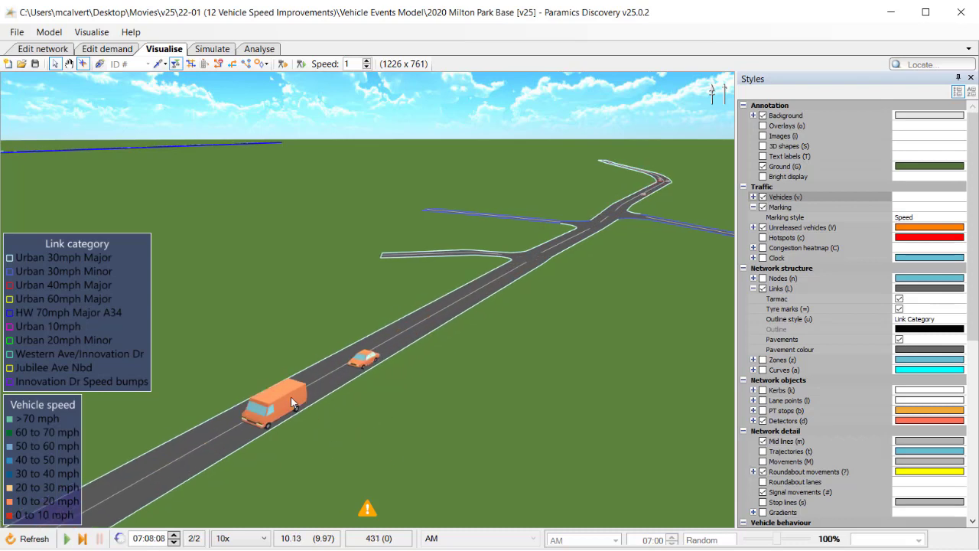
Check the speeds of the cars and the light goods vehicle on the Urban 30mph Major links at several moments of the run
{"action": "mouse_move", "coordinate": [292, 398]}
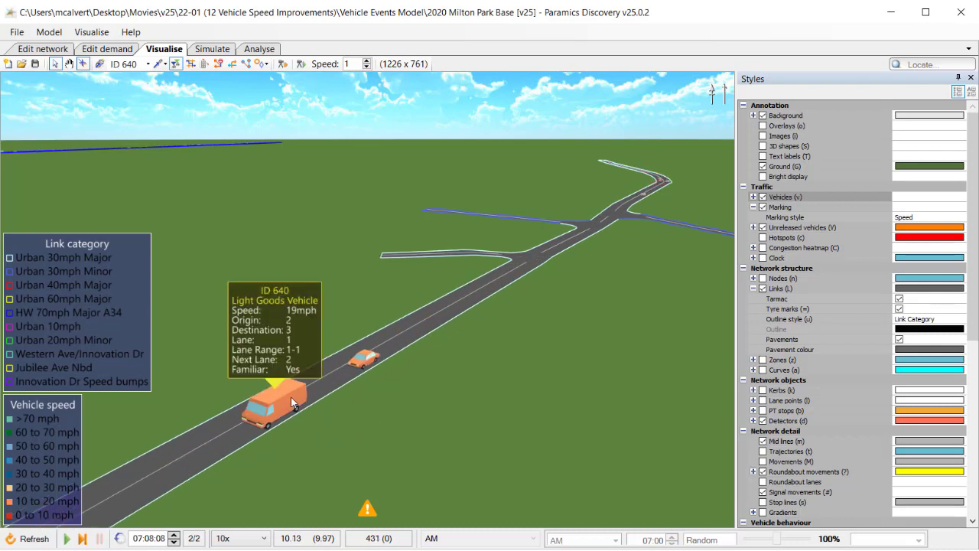
{"action": "mouse_move", "coordinate": [368, 362]}
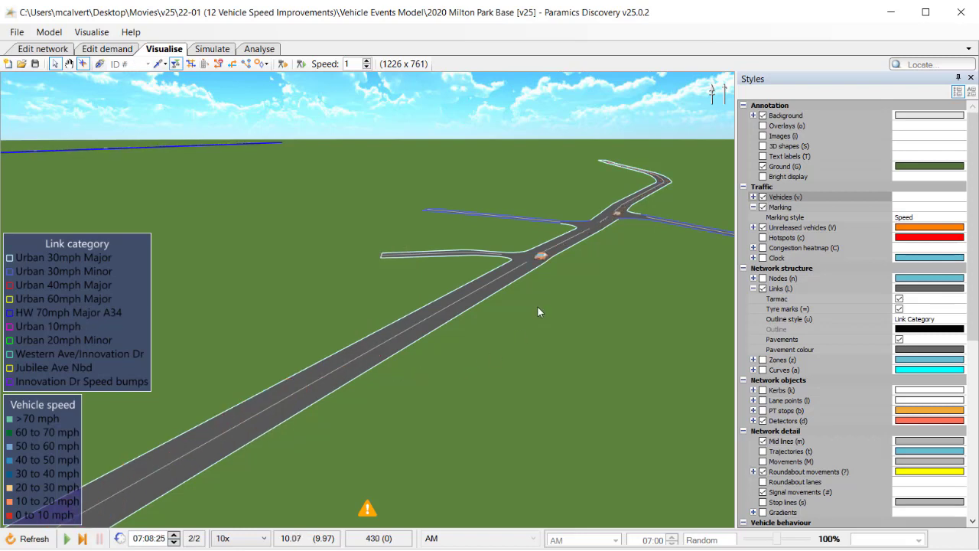
{"action": "mouse_move", "coordinate": [484, 291]}
{"action": "mouse_move", "coordinate": [401, 346]}
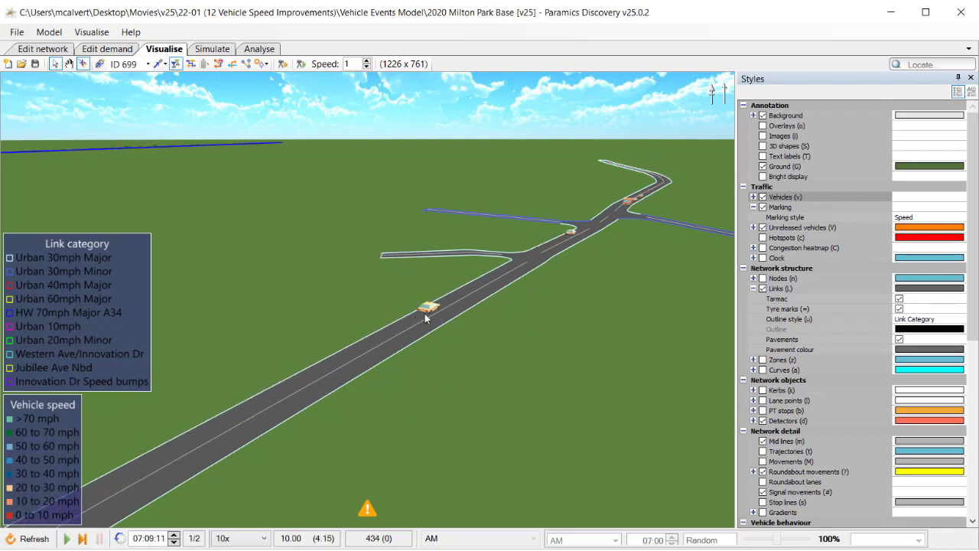
{"action": "mouse_move", "coordinate": [433, 310]}
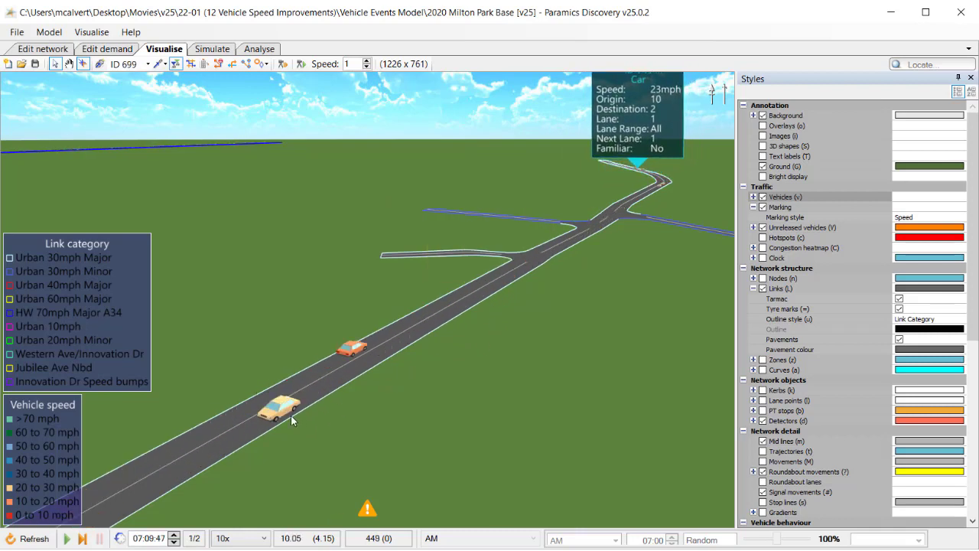
{"action": "mouse_move", "coordinate": [279, 416]}
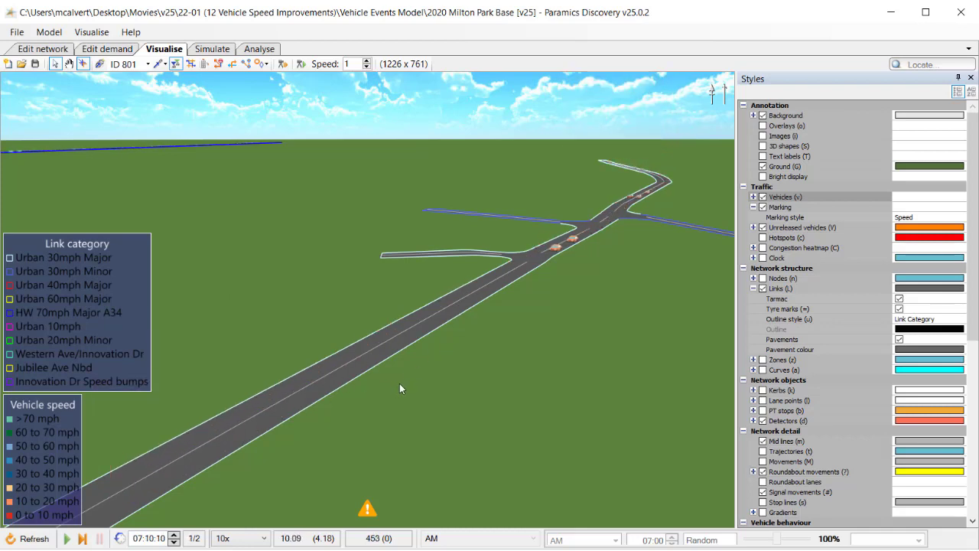
{"action": "left_click", "coordinate": [391, 331]}
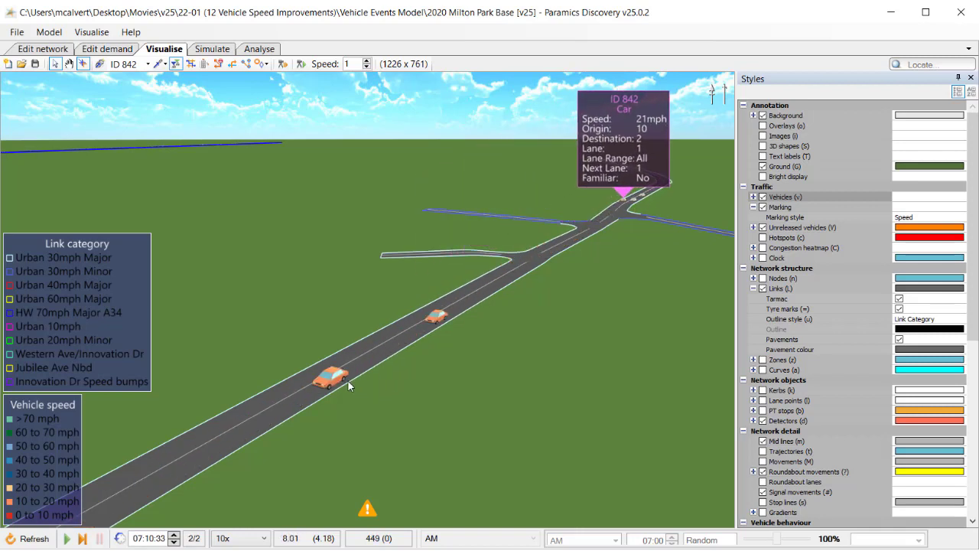
{"action": "left_click", "coordinate": [333, 375]}
{"action": "left_click", "coordinate": [335, 375]}
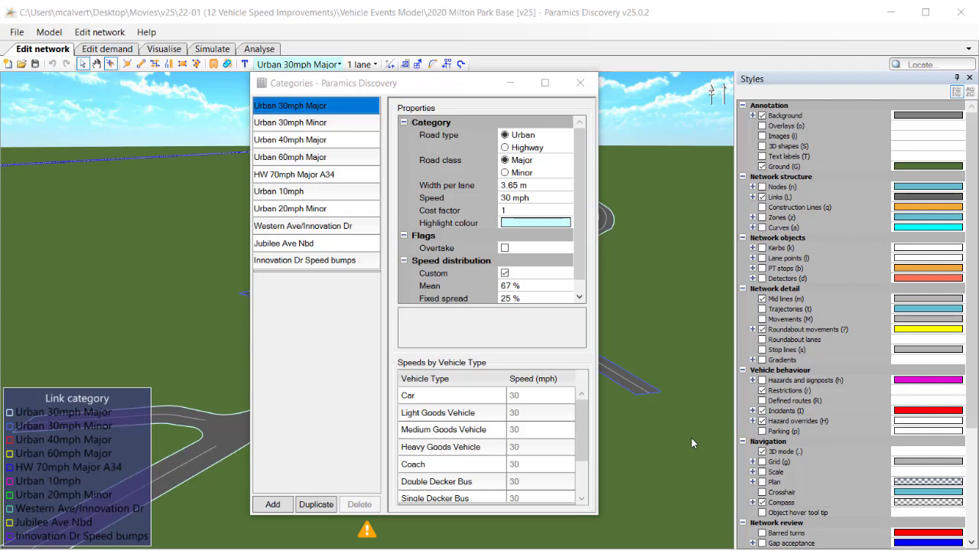
Enable custom speed distributions for the Urban 30mph Minor and HW 70mph Major A34 categories
{"action": "left_click", "coordinate": [330, 125]}
{"action": "left_click", "coordinate": [504, 273]}
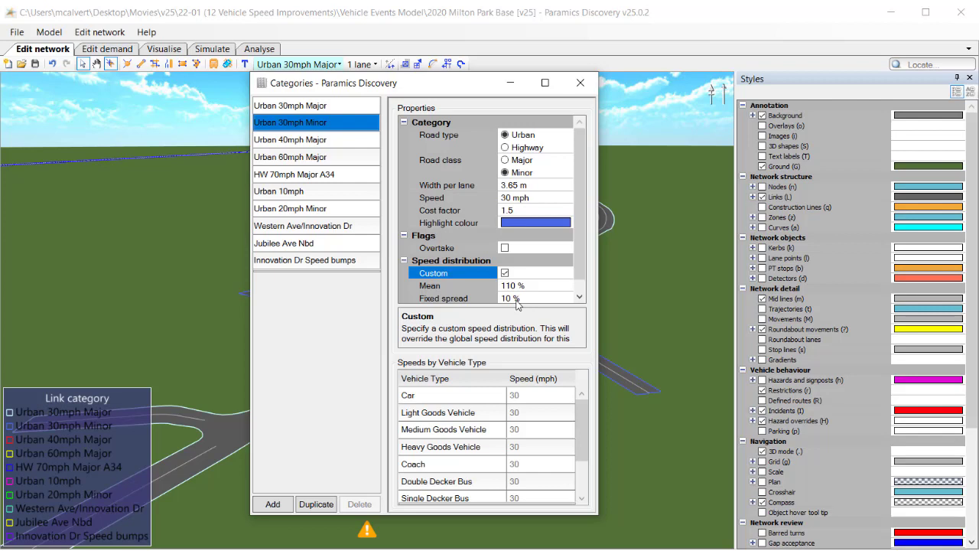
{"action": "left_click", "coordinate": [342, 177]}
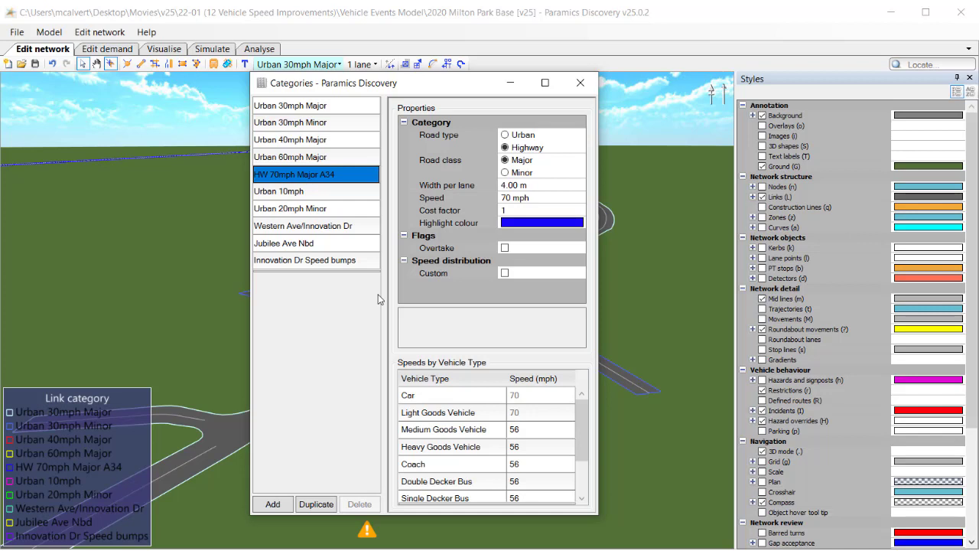
{"action": "left_click", "coordinate": [505, 273]}
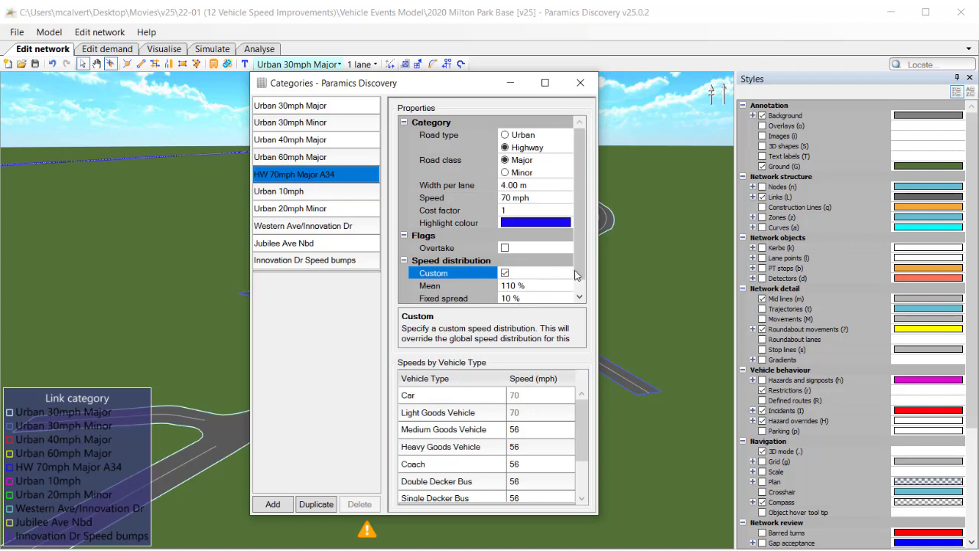
{"action": "scroll", "coordinate": [577, 275], "scroll_direction": "down", "scroll_amount": 1}
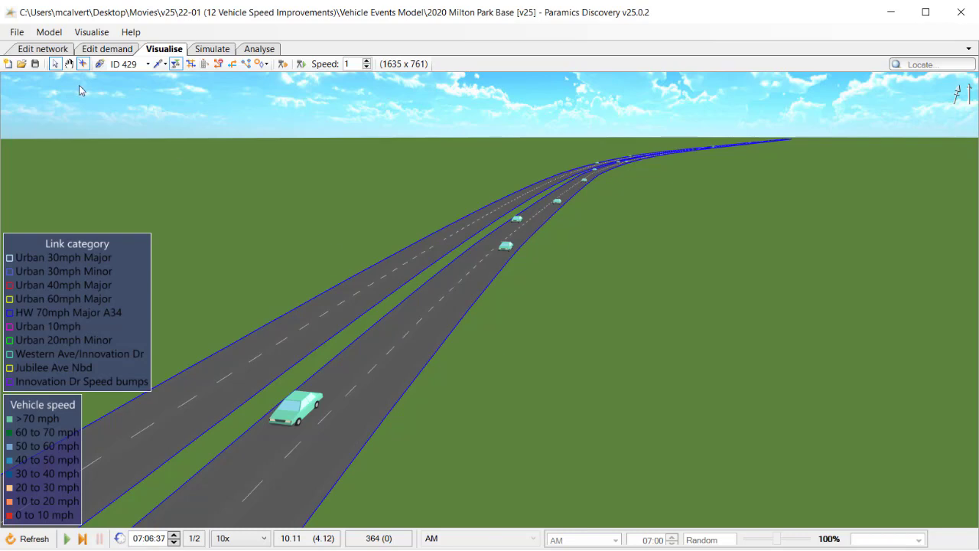
Reopen the link categories for network editing to review the HW 70mph Major A34 speed distribution, and return to the Visualise mode
{"action": "left_click", "coordinate": [55, 49]}
{"action": "left_click", "coordinate": [100, 32]}
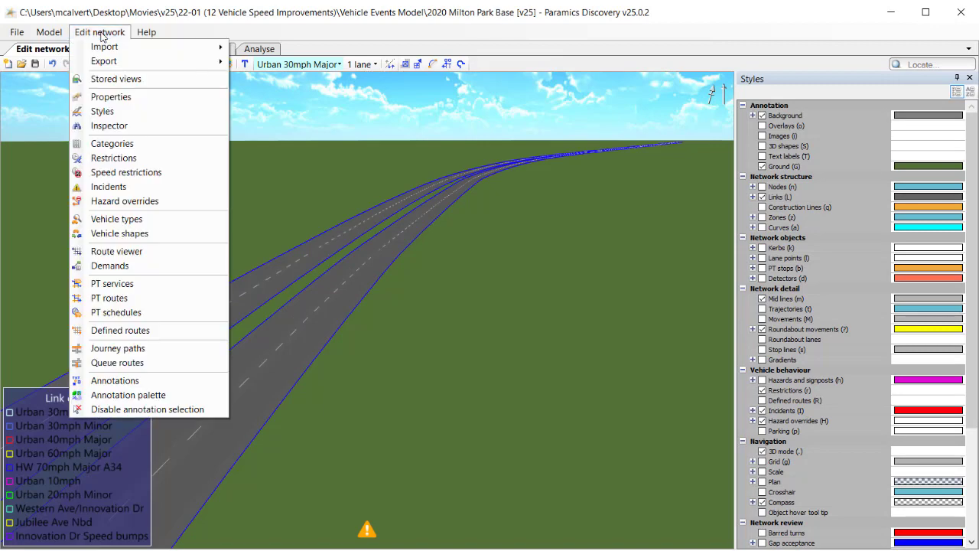
{"action": "left_click", "coordinate": [112, 144]}
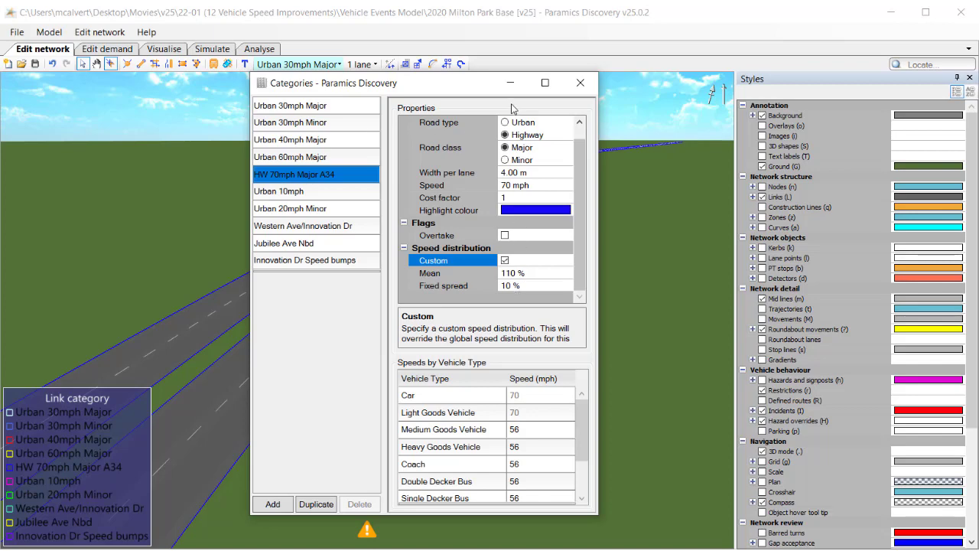
{"action": "left_click", "coordinate": [580, 83]}
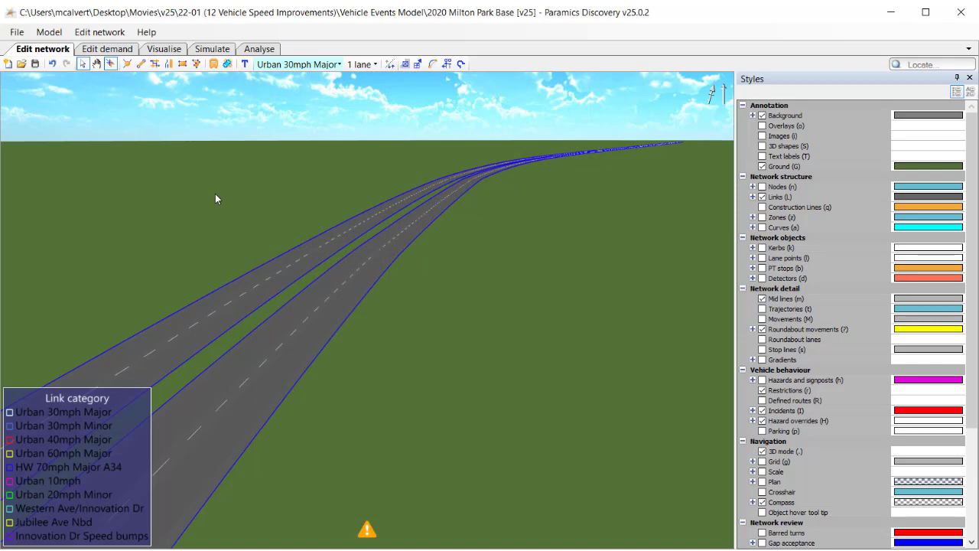
{"action": "left_click", "coordinate": [164, 49]}
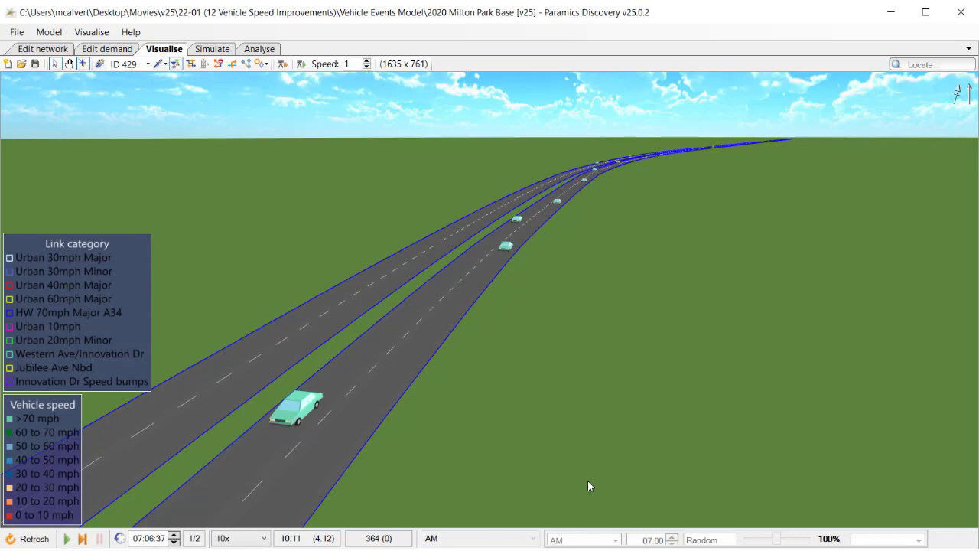
Examine the speeds of individual cars in both lanes along the HW 70mph Major A34 links
{"action": "left_click", "coordinate": [307, 407]}
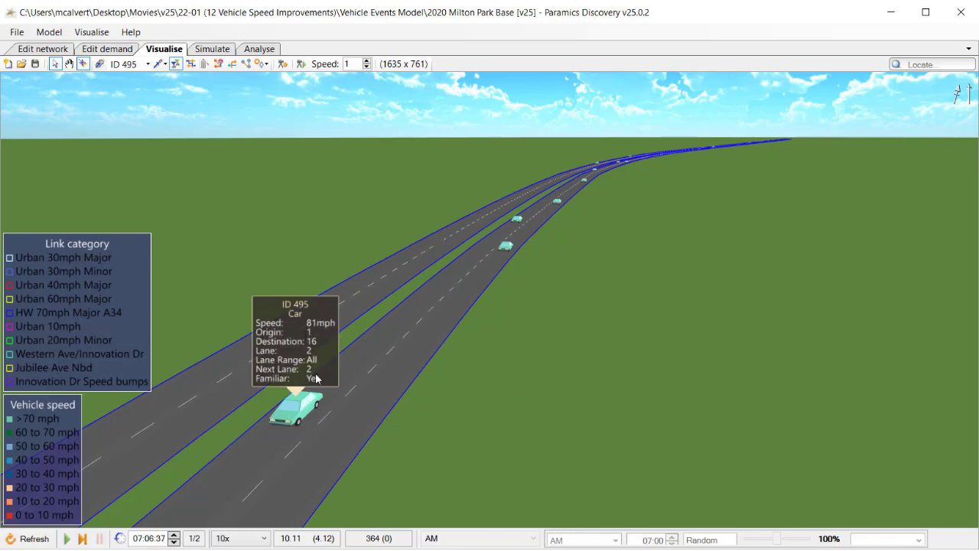
{"action": "left_click", "coordinate": [510, 250]}
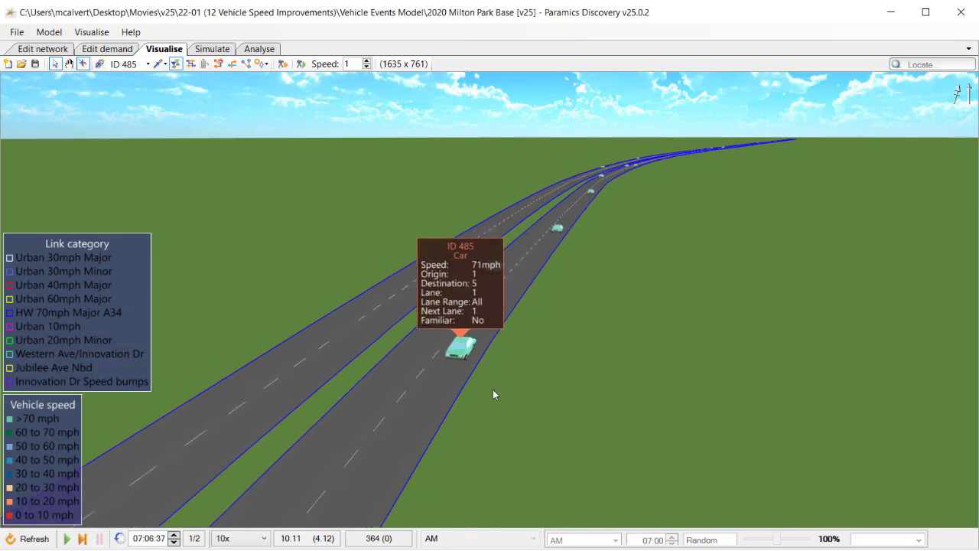
{"action": "left_click", "coordinate": [496, 322]}
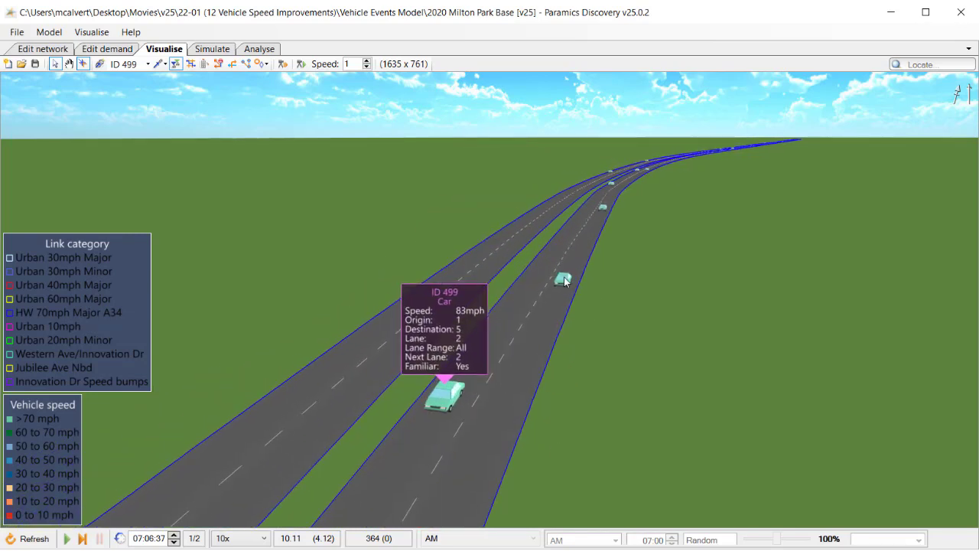
{"action": "left_click", "coordinate": [566, 281]}
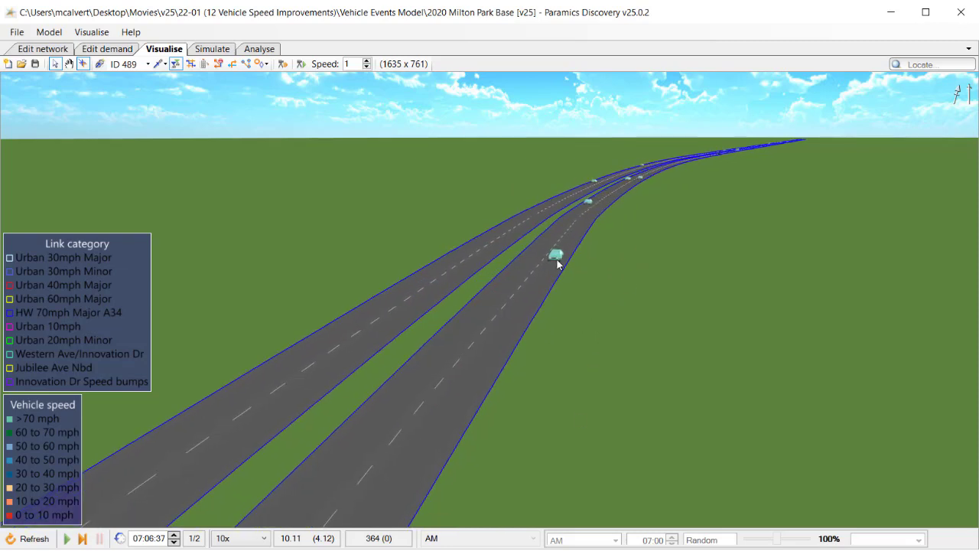
{"action": "left_click", "coordinate": [558, 257]}
{"action": "left_click_drag", "start_coordinate": [635, 267], "coordinate": [580, 435]}
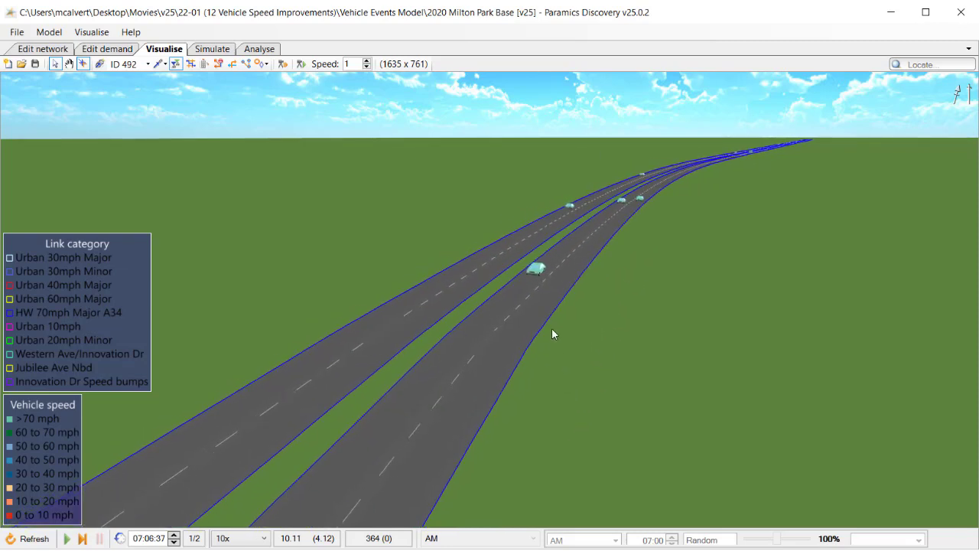
{"action": "left_click", "coordinate": [536, 270]}
{"action": "left_click_drag", "start_coordinate": [635, 251], "coordinate": [594, 306]}
{"action": "left_click", "coordinate": [610, 261]}
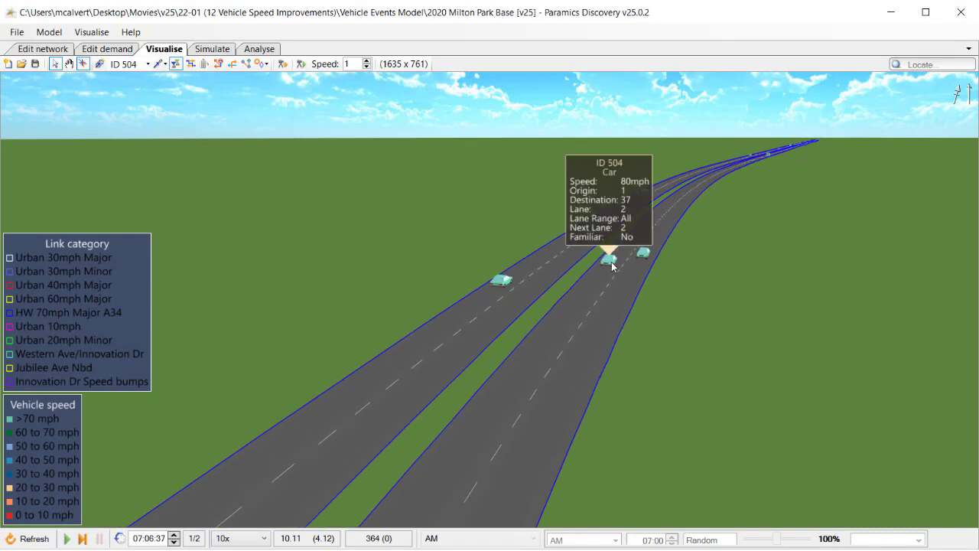
{"action": "left_click", "coordinate": [648, 255]}
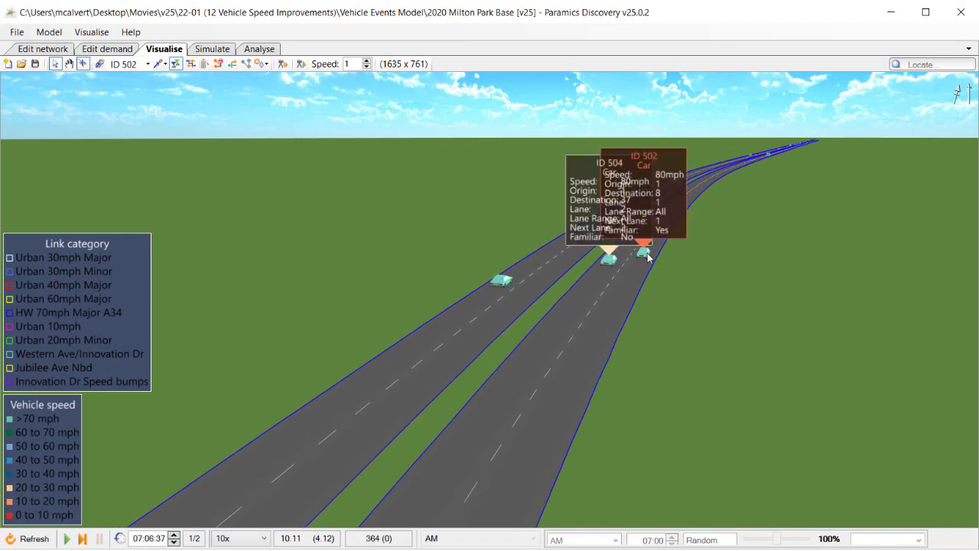
{"action": "left_click", "coordinate": [657, 252]}
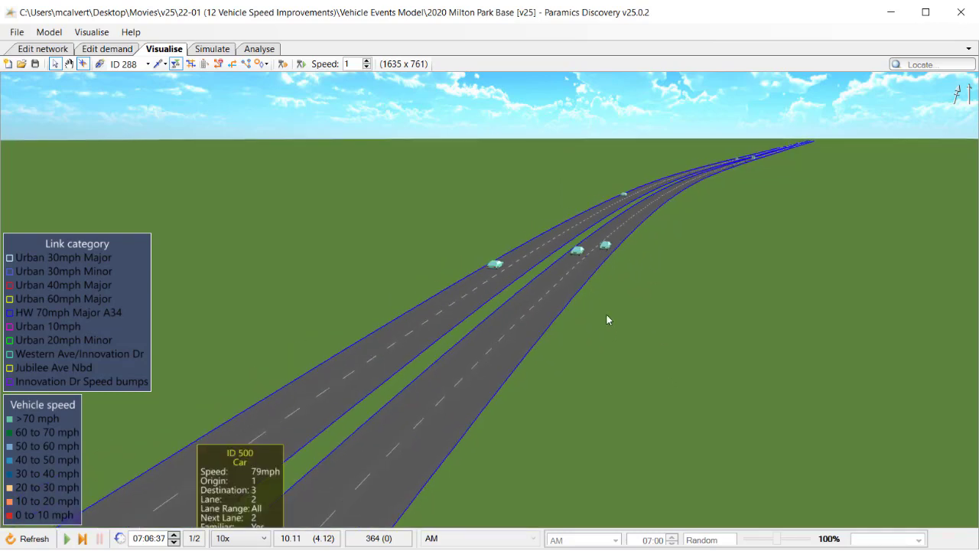
{"action": "left_click_drag", "start_coordinate": [545, 462], "coordinate": [599, 282]}
{"action": "scroll", "coordinate": [592, 329], "scroll_direction": "down", "scroll_amount": 3}
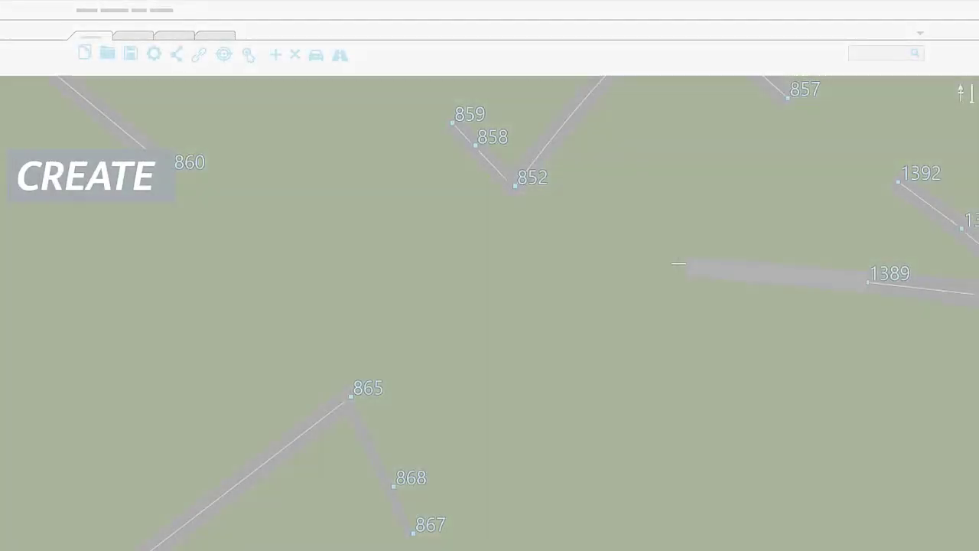
{"action": "left_click", "coordinate": [668, 267]}
{"action": "left_click", "coordinate": [558, 283]}
{"action": "left_click", "coordinate": [459, 316]}
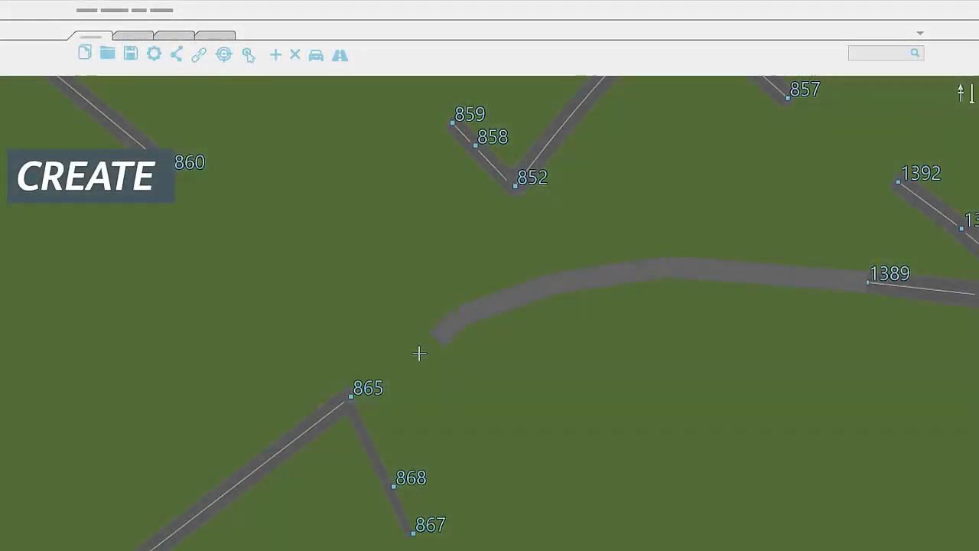
{"action": "left_click", "coordinate": [388, 358]}
{"action": "left_click", "coordinate": [351, 397]}
{"action": "left_click", "coordinate": [172, 170]}
{"action": "left_click", "coordinate": [388, 358]}
{"action": "left_click", "coordinate": [388, 358]}
{"action": "left_click", "coordinate": [511, 190]}
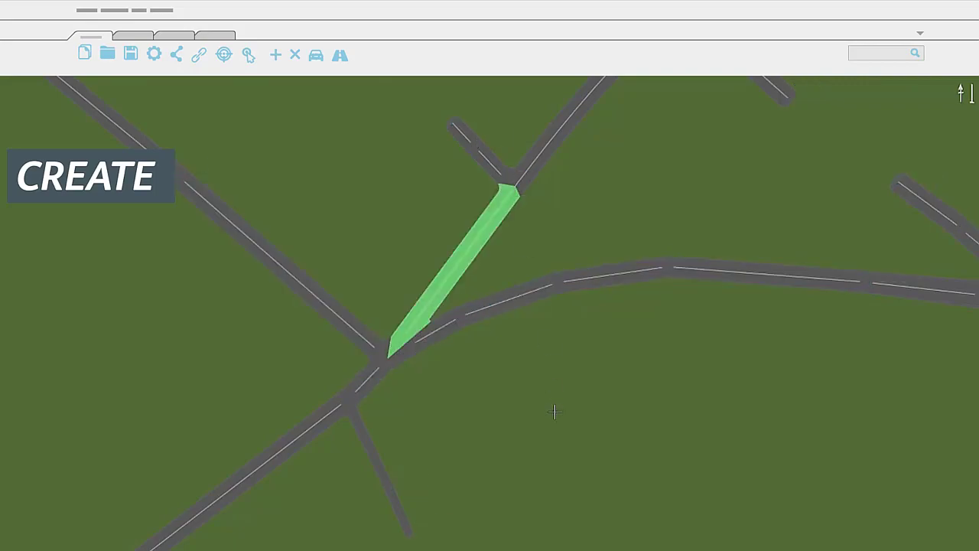
{"action": "scroll", "coordinate": [553, 409], "scroll_direction": "down", "scroll_amount": 10}
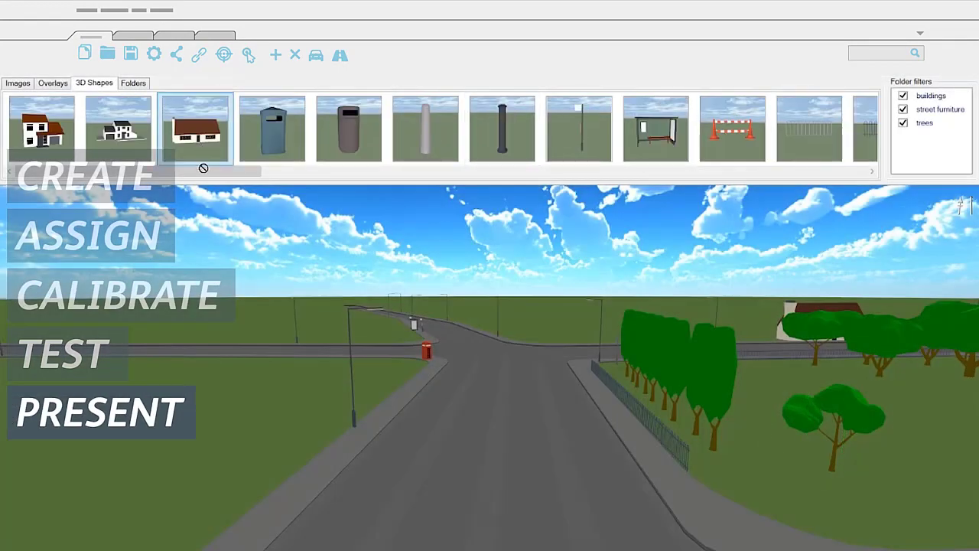
{"action": "left_click_drag", "start_coordinate": [195, 134], "coordinate": [212, 398]}
{"action": "left_click_drag", "start_coordinate": [656, 128], "coordinate": [284, 481]}
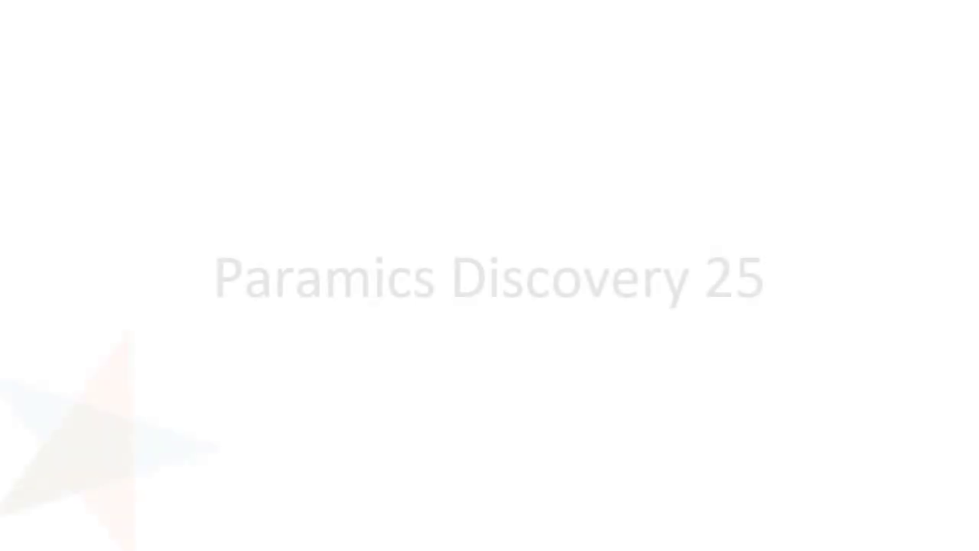